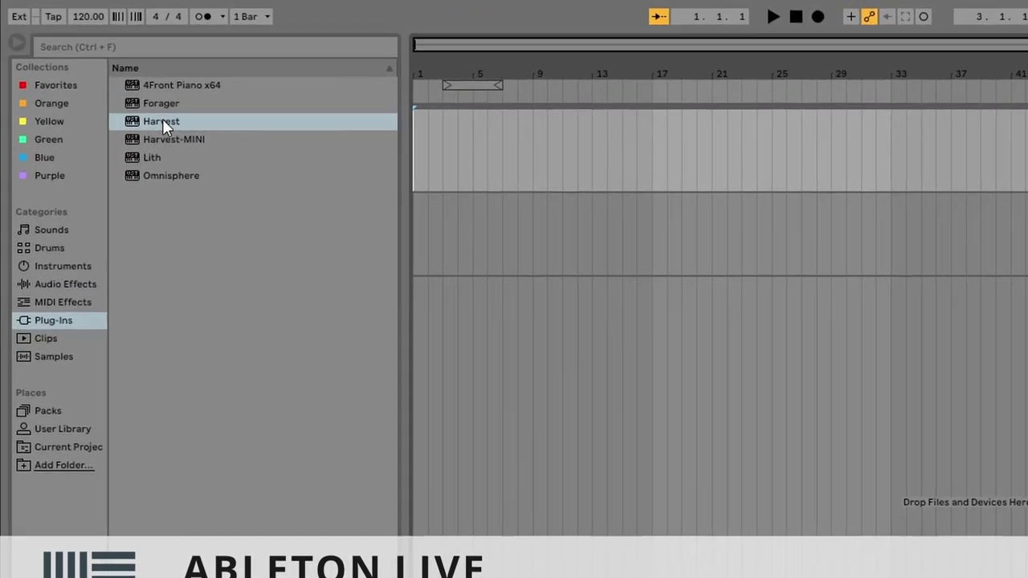
- Load the Harvest plug-in on the first MIDI track and 4Front Piano x64 on the second, closing Harvest's window
drag(162, 121, 464, 149)
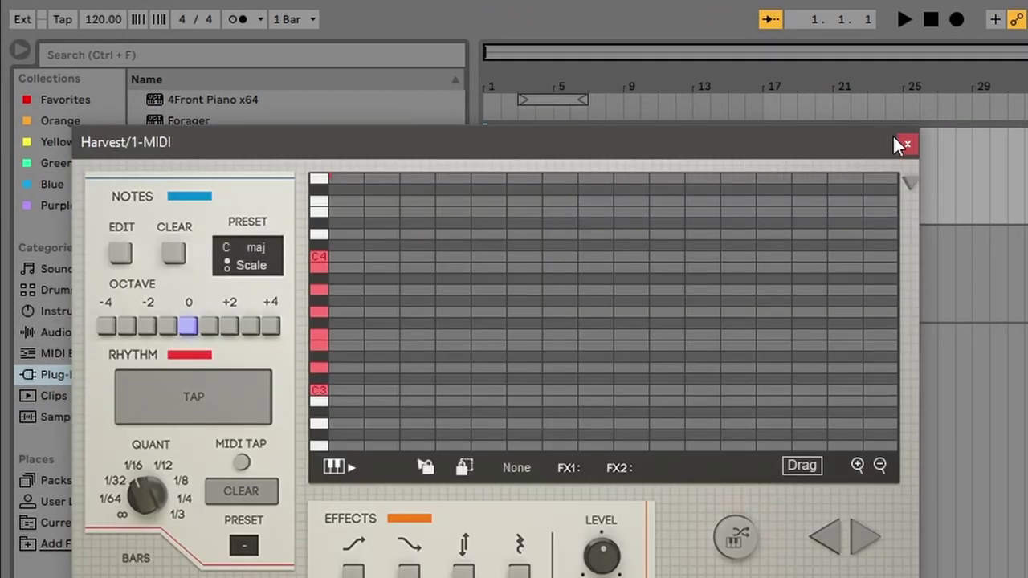
click(898, 142)
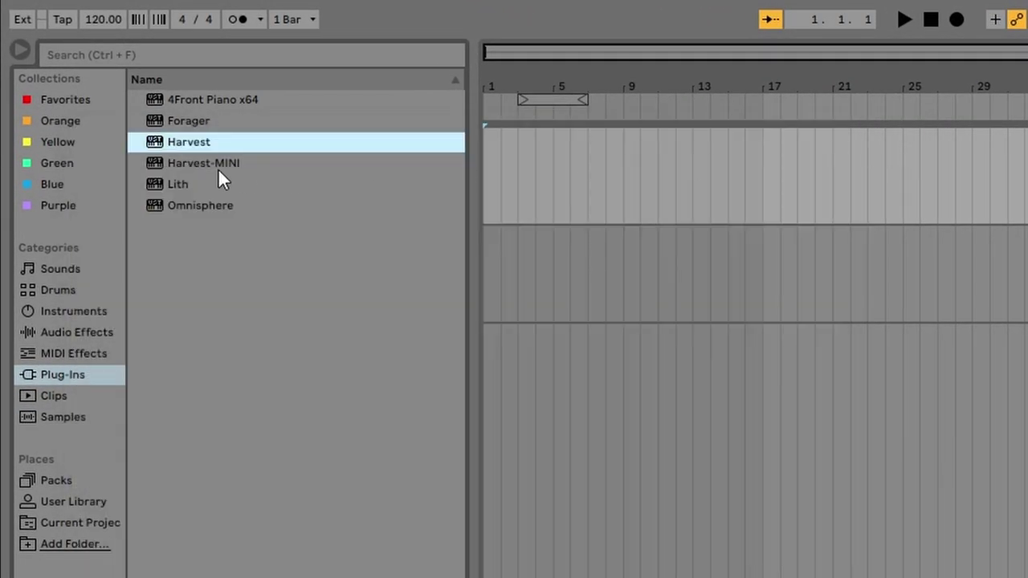
drag(189, 101, 568, 261)
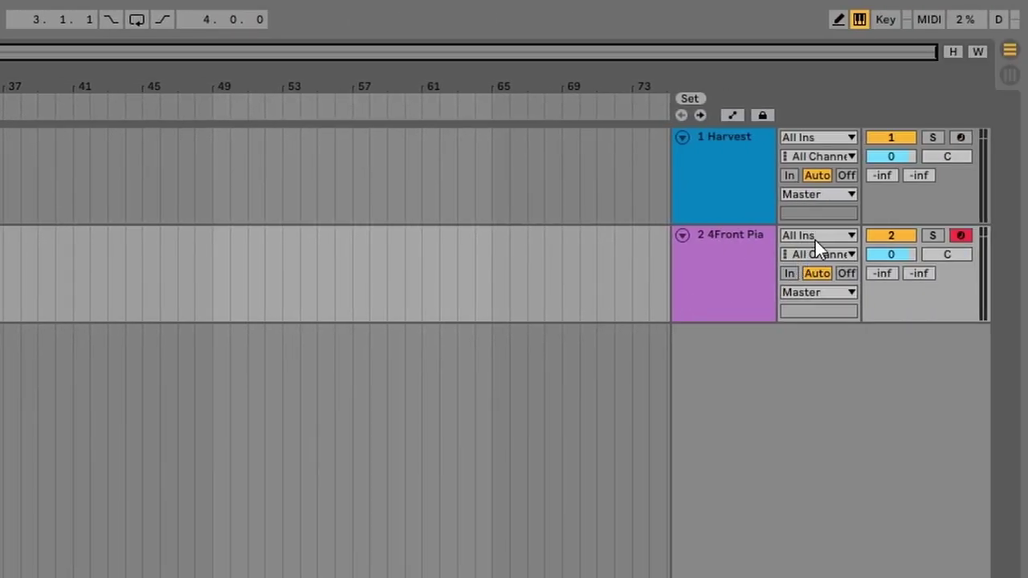
- Set the 4Front Piano track's MIDI input to 1-Harvest, channel Harvest, with monitoring In, and arm the Harvest track
click(811, 235)
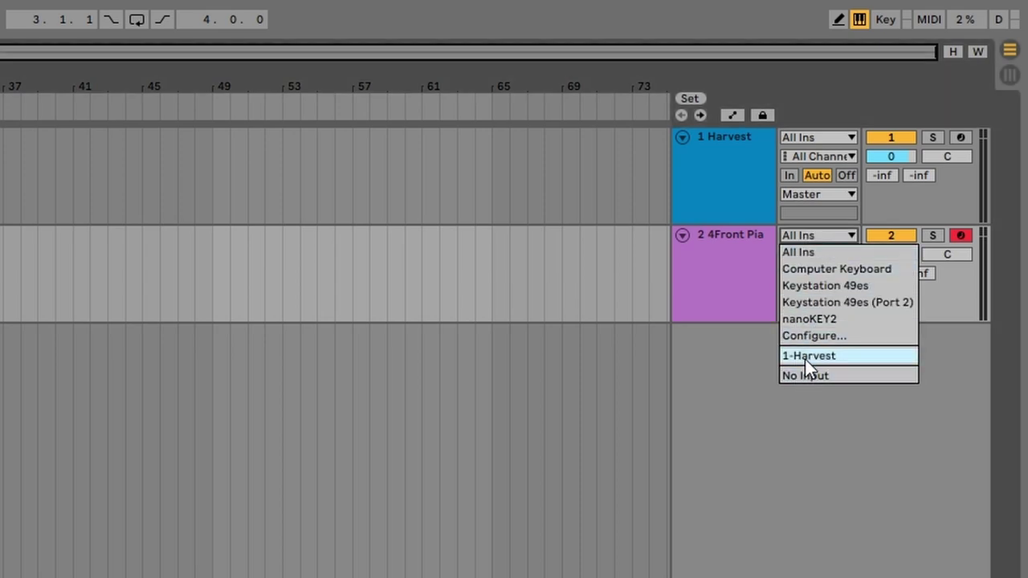
click(805, 357)
click(816, 252)
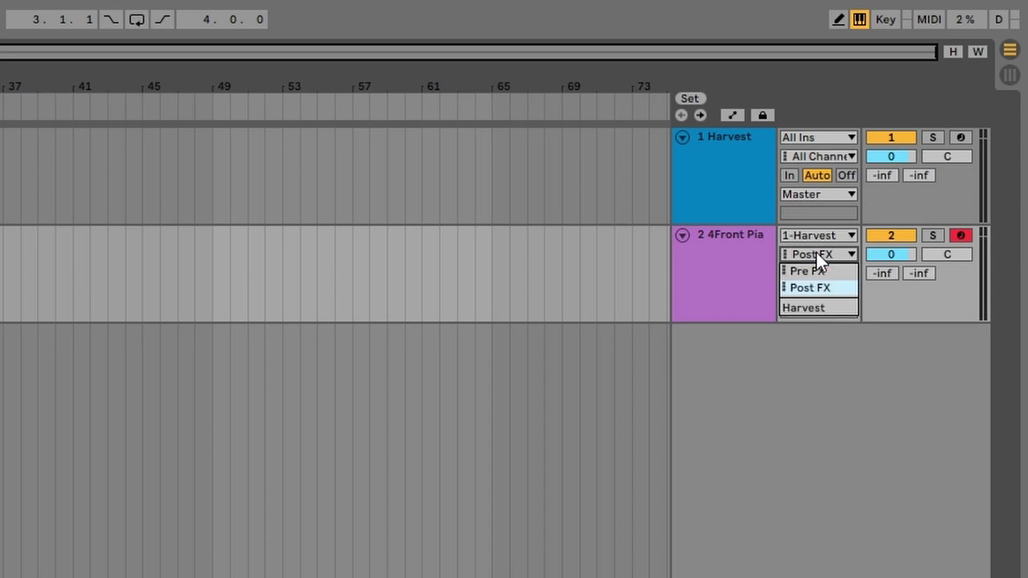
click(809, 303)
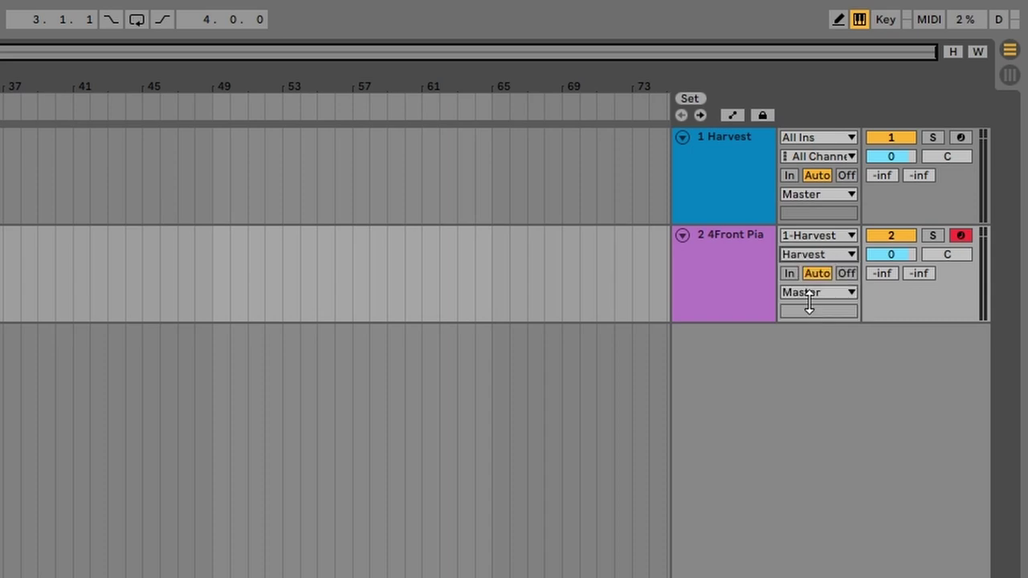
click(787, 275)
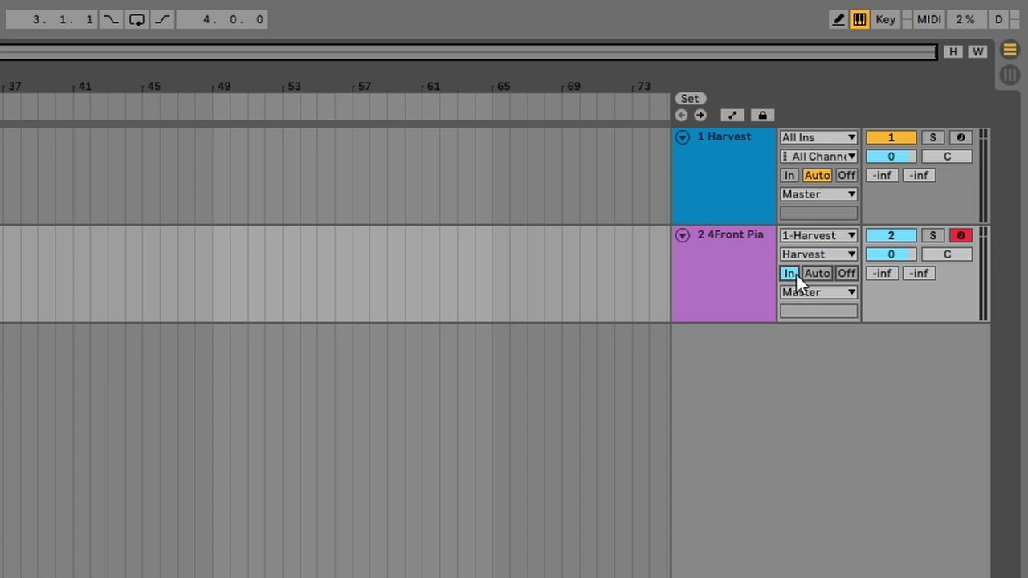
click(962, 136)
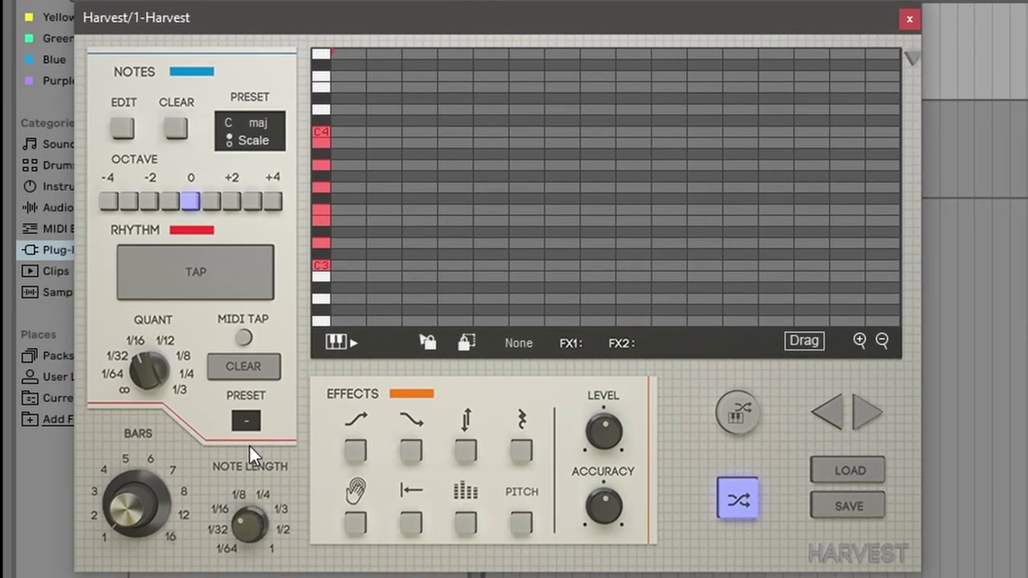
- Generate a pattern in Harvest with the 1/8 rhythm preset, play it, and turn on MIDI Tap
click(247, 423)
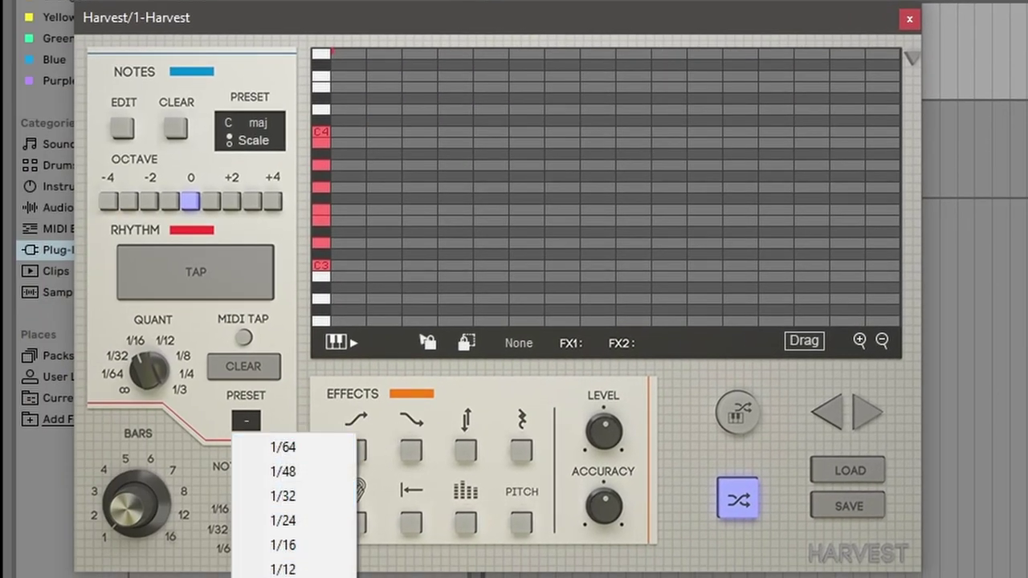
click(283, 577)
key(space)
click(248, 367)
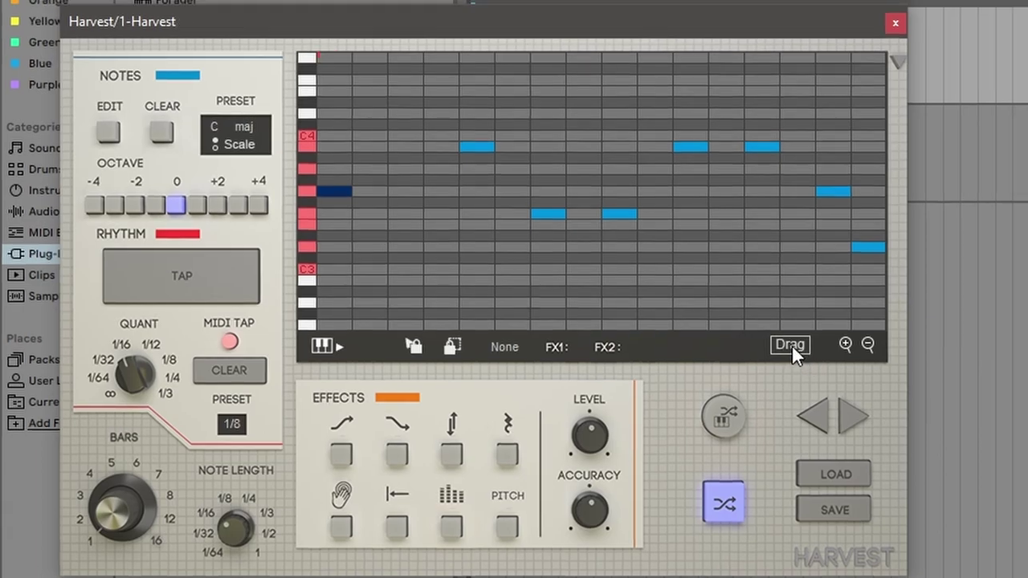
- Place the generated Harvest pattern as a MIDI clip on the 4Front Piano track
drag(792, 344, 995, 137)
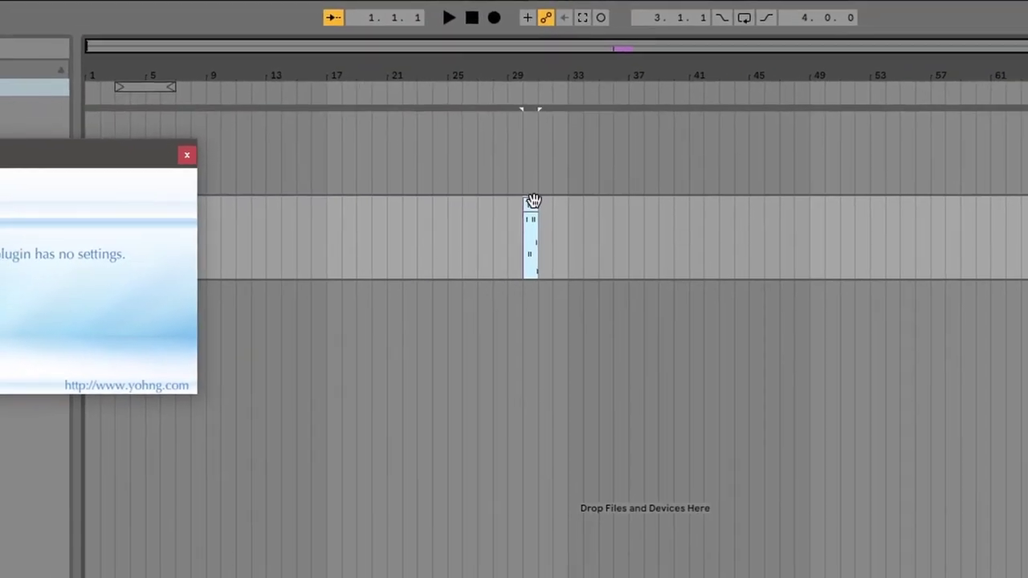
double_click(550, 237)
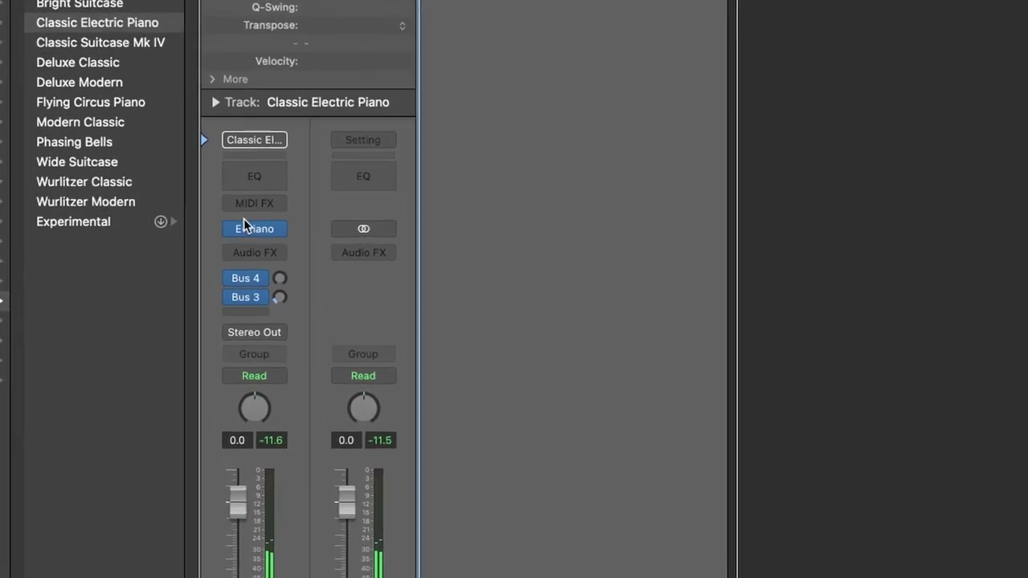
- Switch to Logic Pro and insert Harvest as a MIDI effect on the Classic Electric Piano track
click(231, 313)
mouse_move(322, 421)
mouse_move(402, 420)
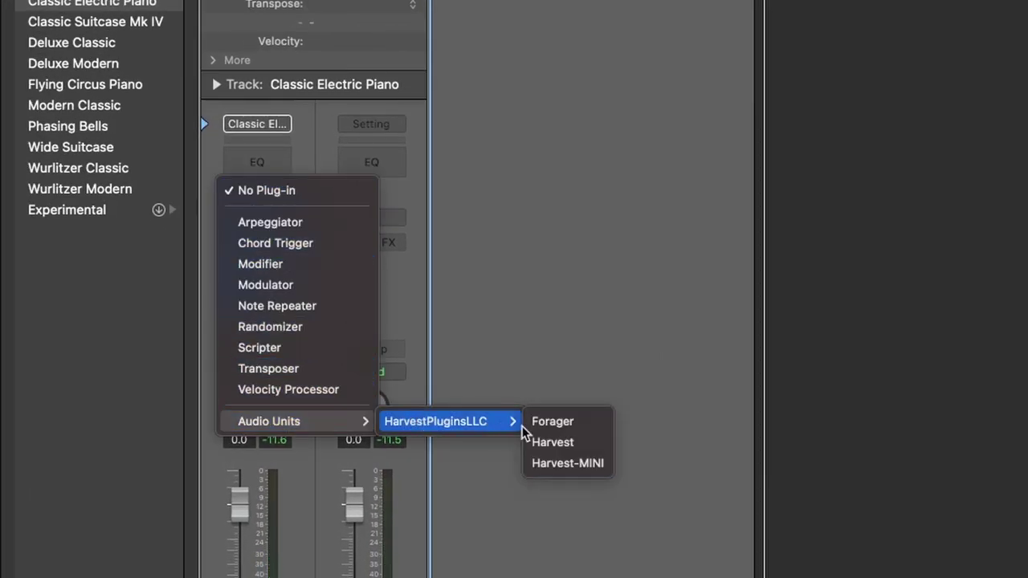
click(547, 440)
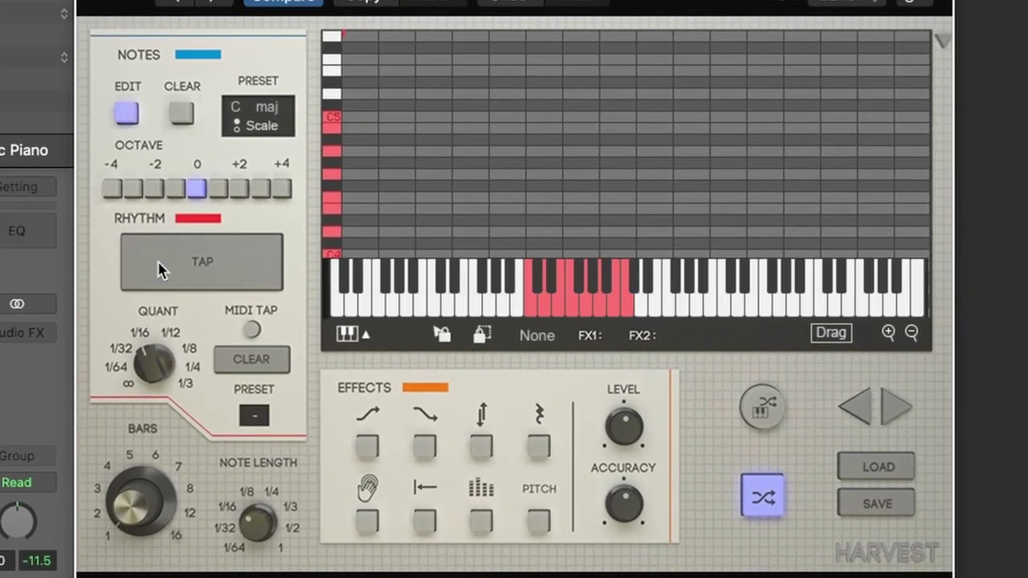
- Turn on MIDI Tap and turn off note editing in Harvest
click(252, 330)
click(129, 115)
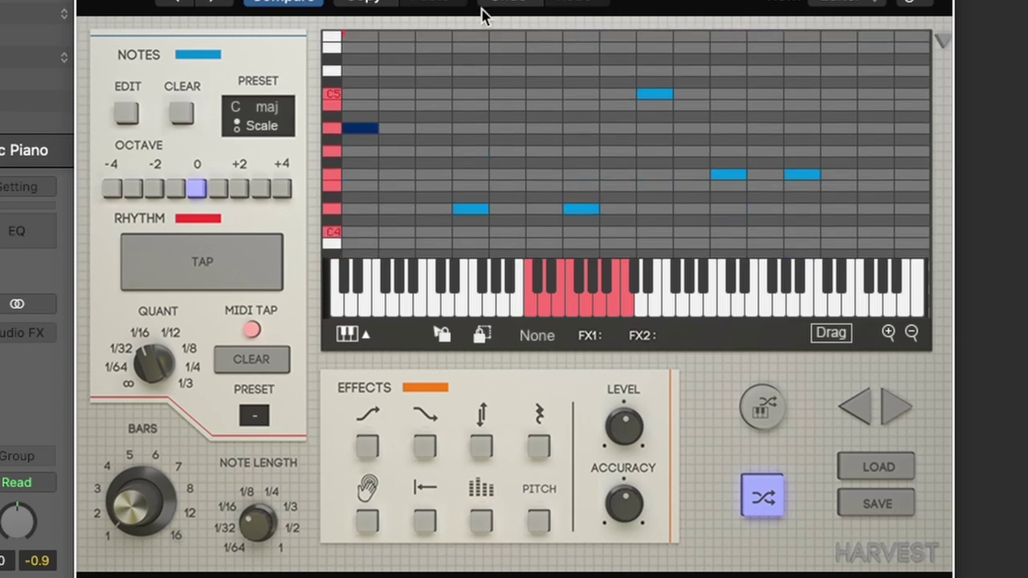
- Place the generated pattern as a region at bar 1 of the Classic Electric Piano track, and bypass Harvest for playback
drag(834, 339, 692, 62)
drag(688, 167, 490, 111)
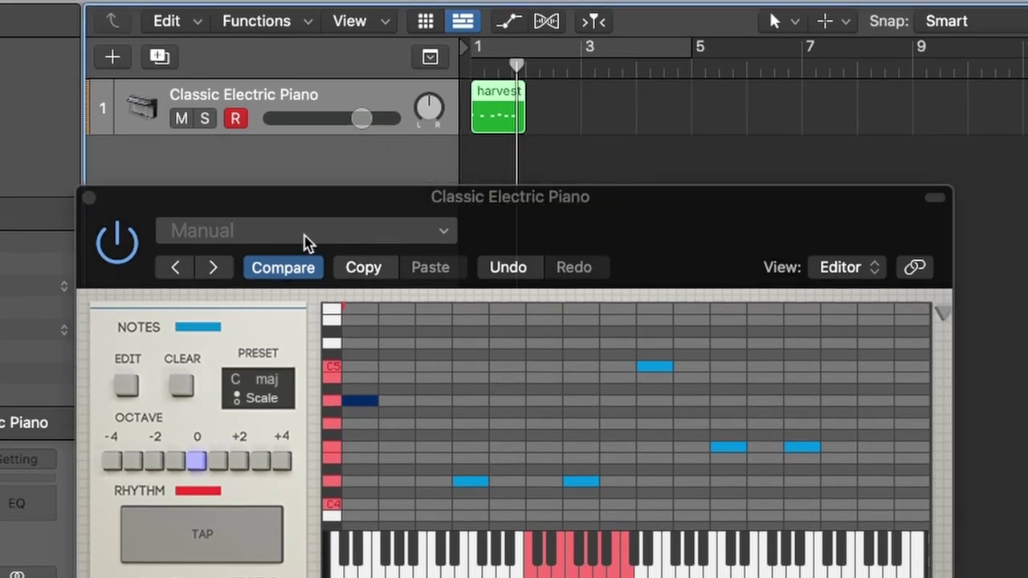
click(115, 241)
key(space)
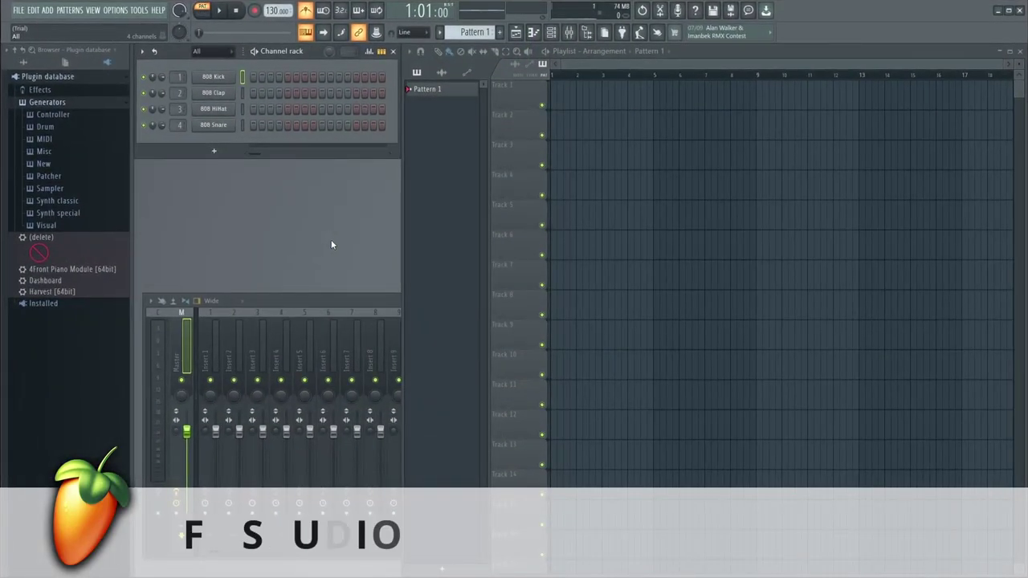
- Switch to FL Studio and replace the 808 Kick channel with Patcher
right_click(212, 78)
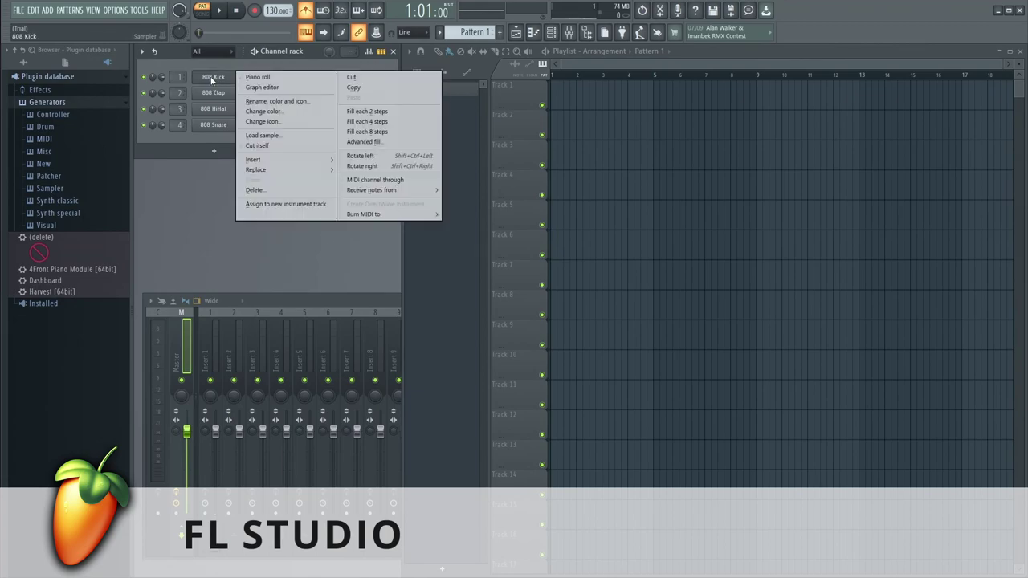
mouse_move(276, 170)
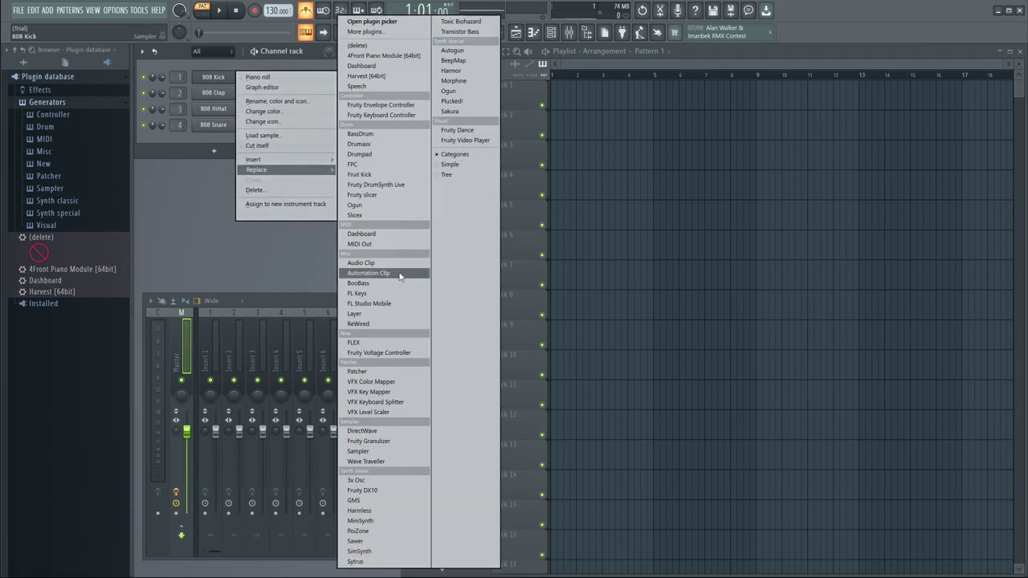
click(380, 374)
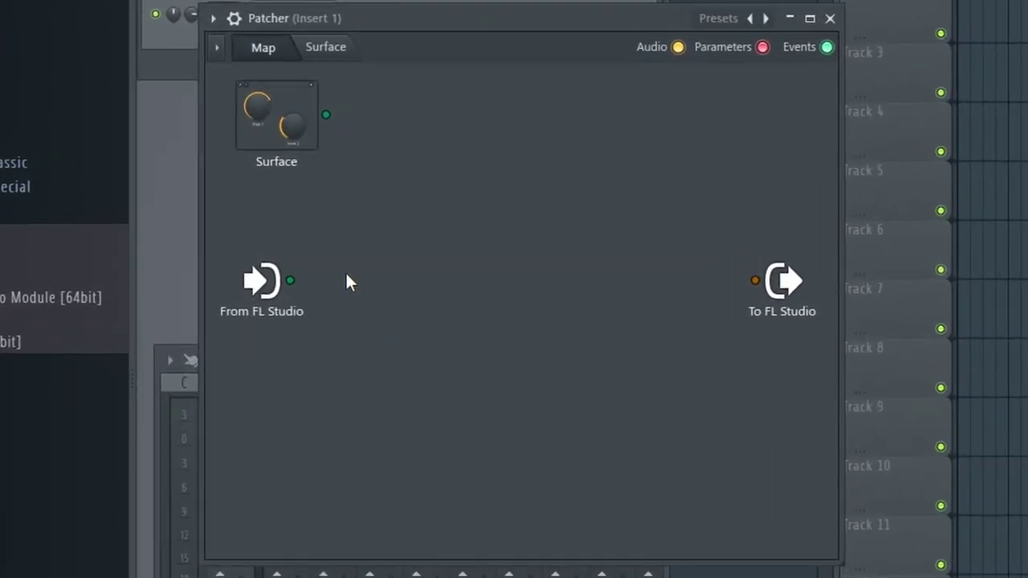
- Add Harvest [64bit] to the Patcher map and position it just after the From FL Studio module
right_click(345, 281)
mouse_move(374, 306)
click(538, 153)
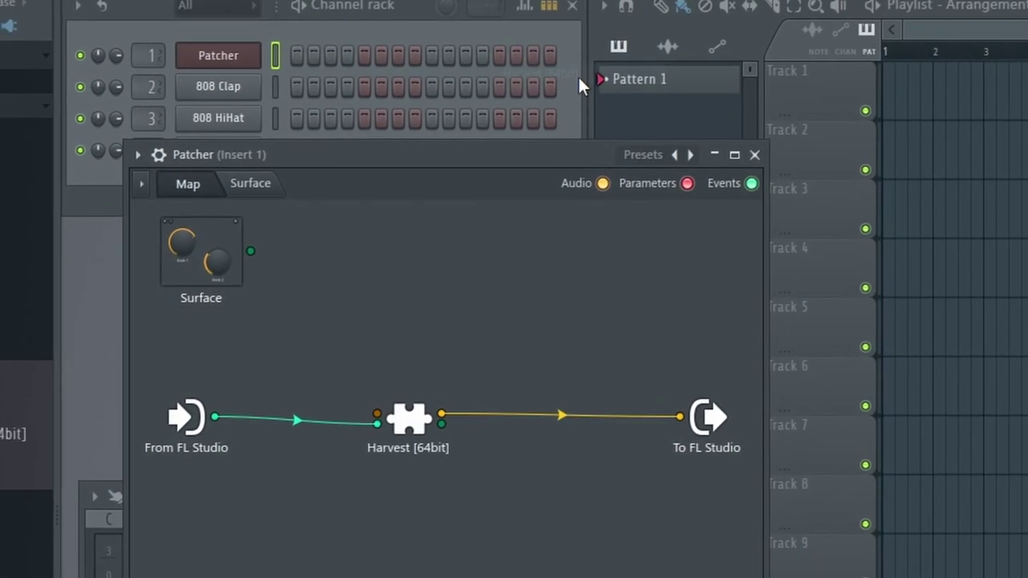
drag(408, 418, 319, 388)
- Add 4Front Piano Module [64bit] to the Patcher map and position it between Harvest and To FL Studio
right_click(495, 462)
mouse_move(561, 494)
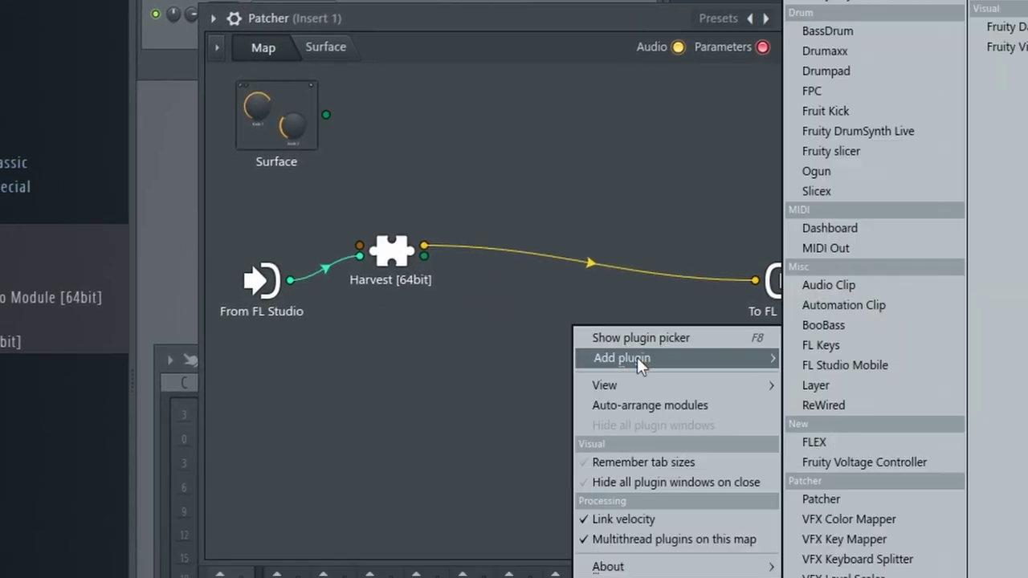
click(852, 3)
drag(473, 297, 609, 382)
- Disconnect Harvest's audio output and the piano's event feed from FL Studio, and connect Harvest's event output to the piano
drag(756, 281, 753, 207)
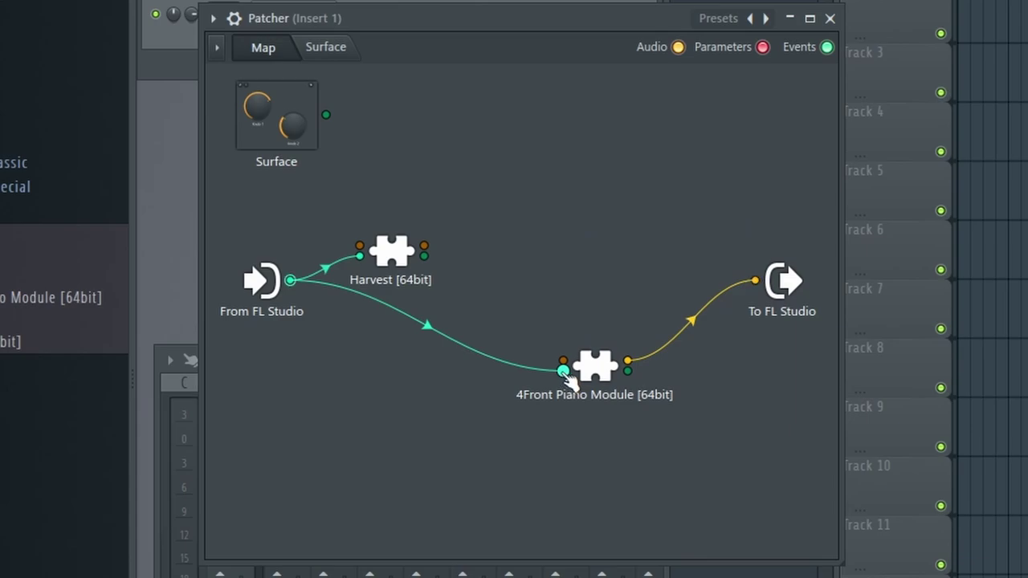
drag(564, 372, 494, 413)
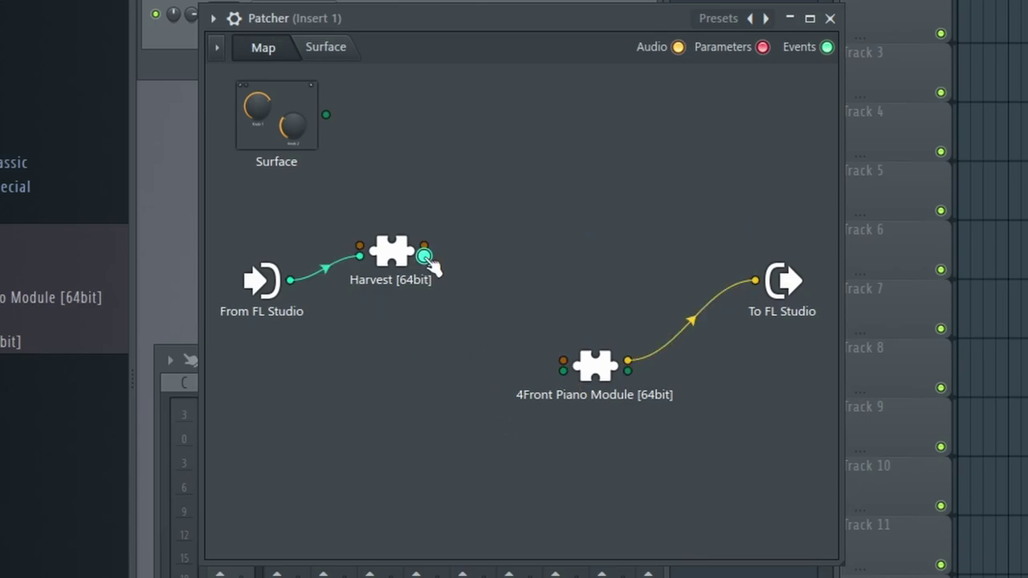
drag(424, 257, 564, 371)
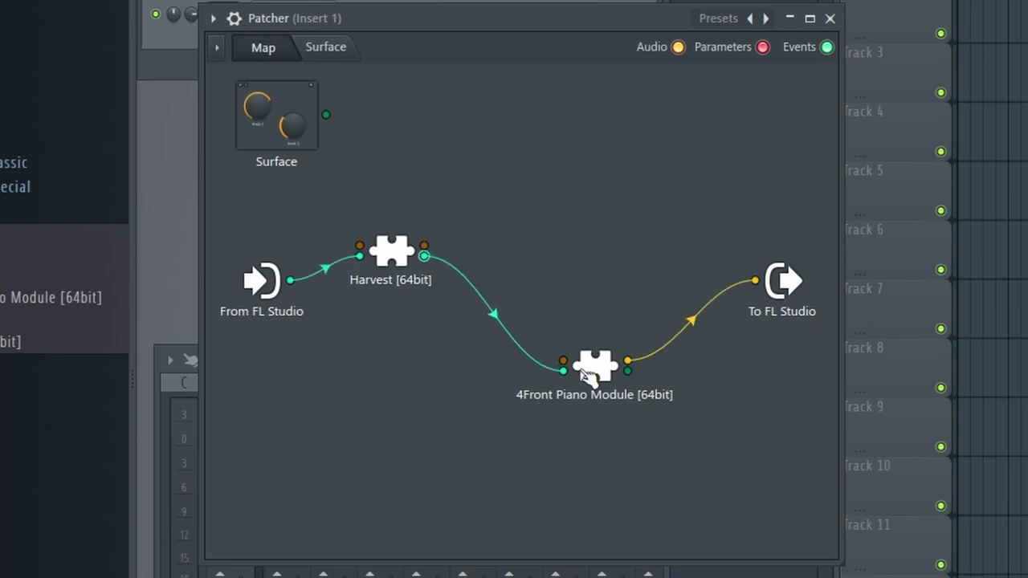
- Set the MIDI output port to 0 in Harvest's plug-in settings and return to its interface
double_click(393, 255)
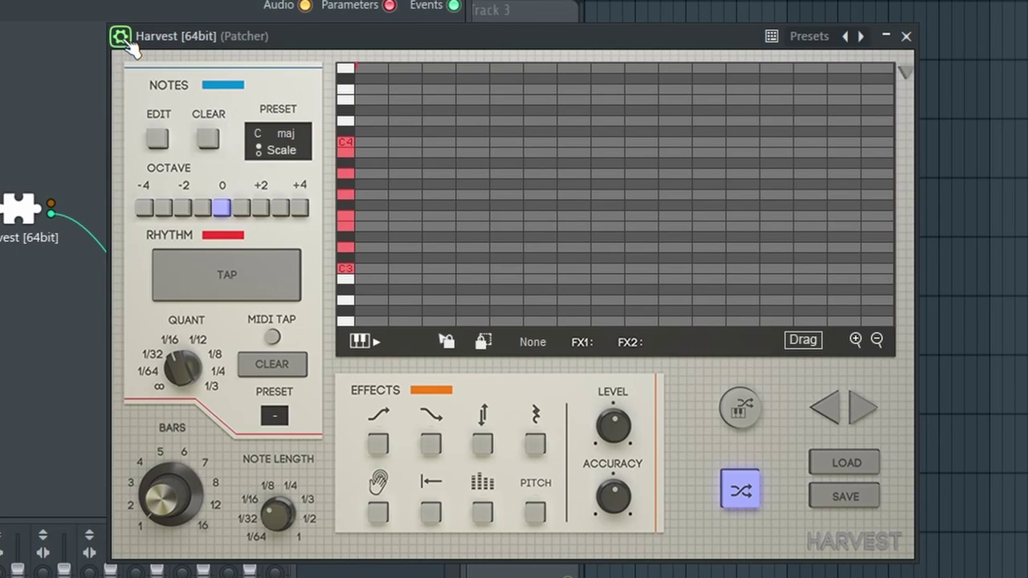
click(122, 38)
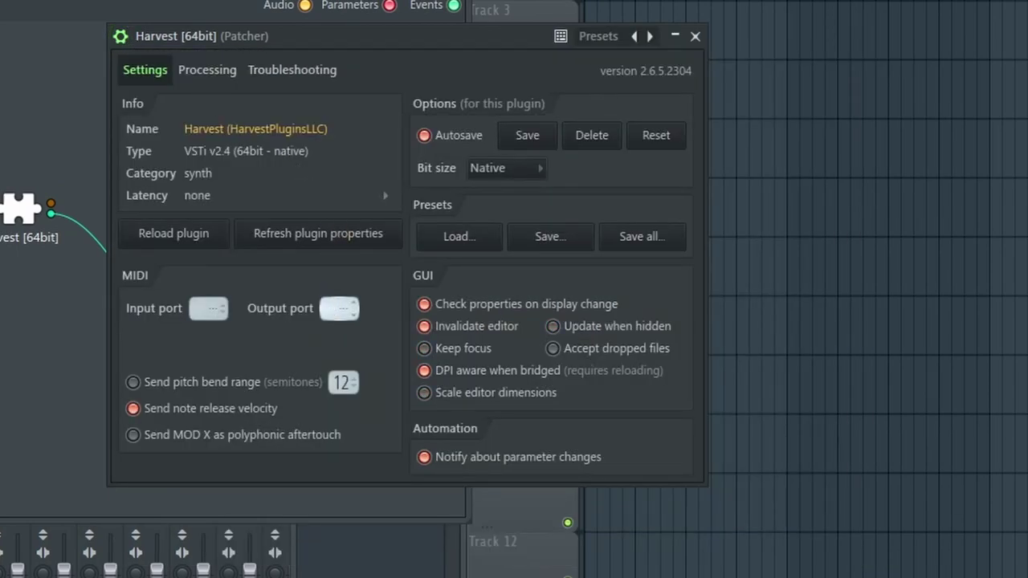
drag(344, 308, 344, 307)
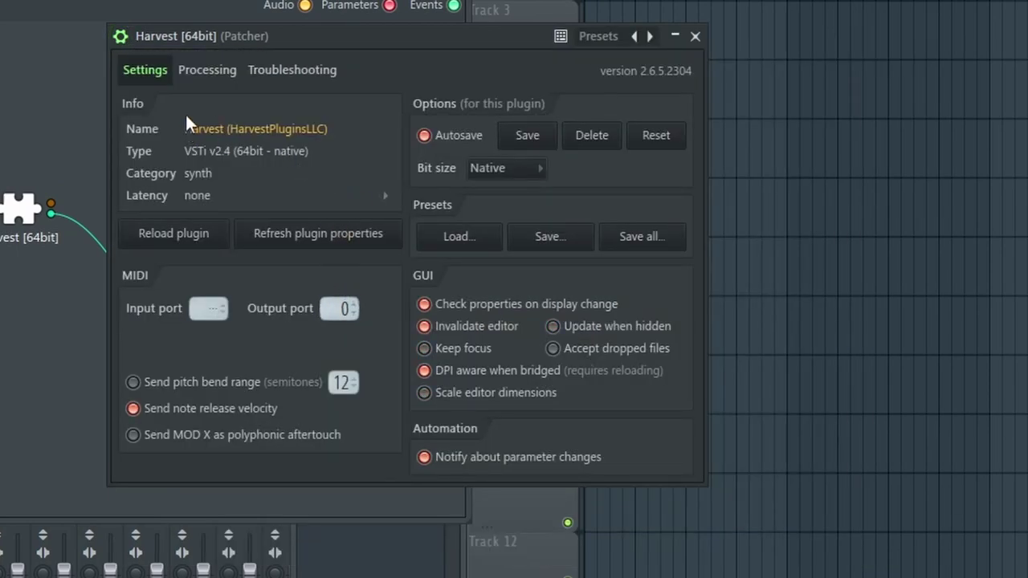
click(122, 37)
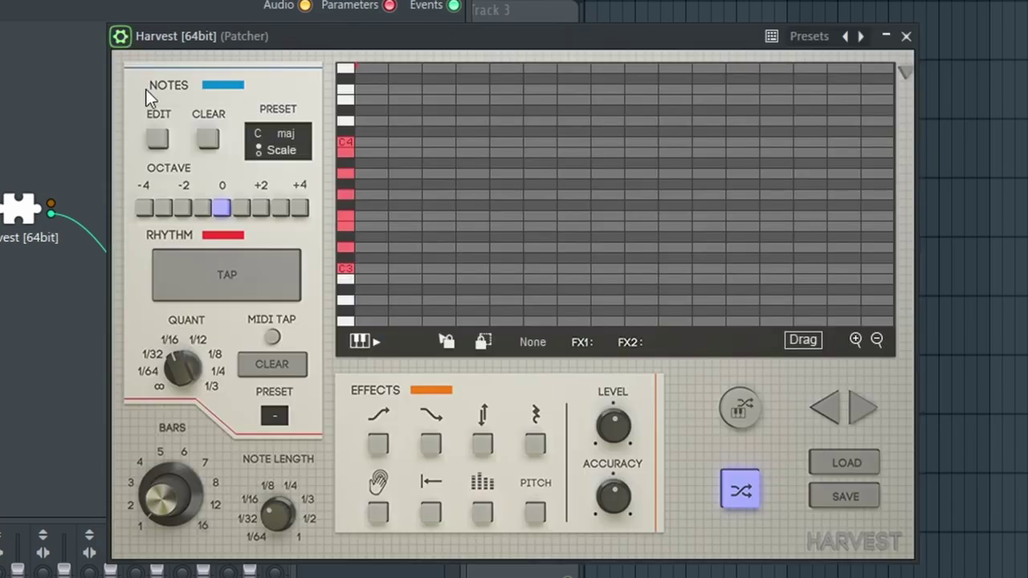
- Generate a pattern in Patcher's Harvest with the 1/8 rhythm preset and turn on MIDI Tap
click(275, 416)
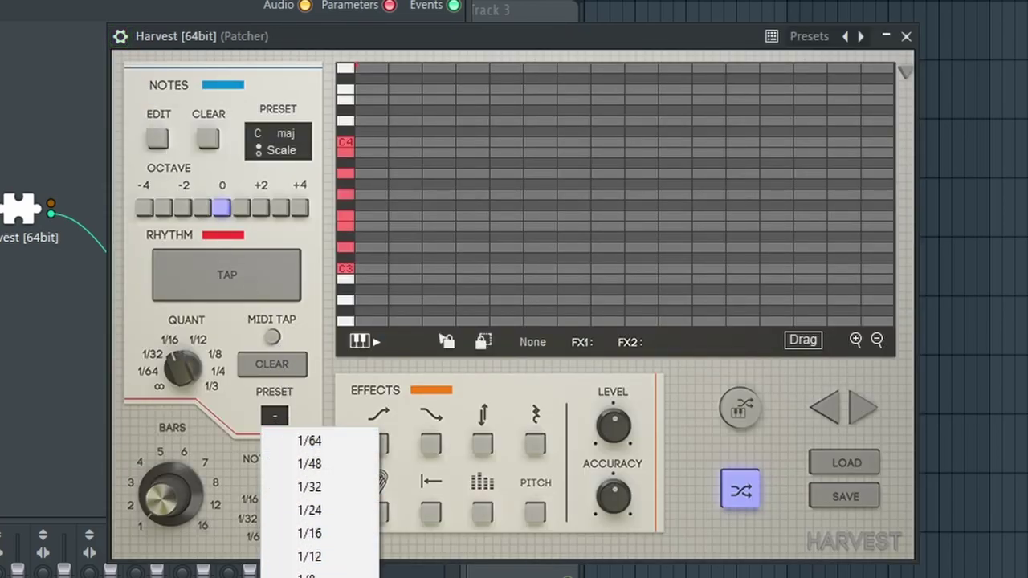
click(307, 555)
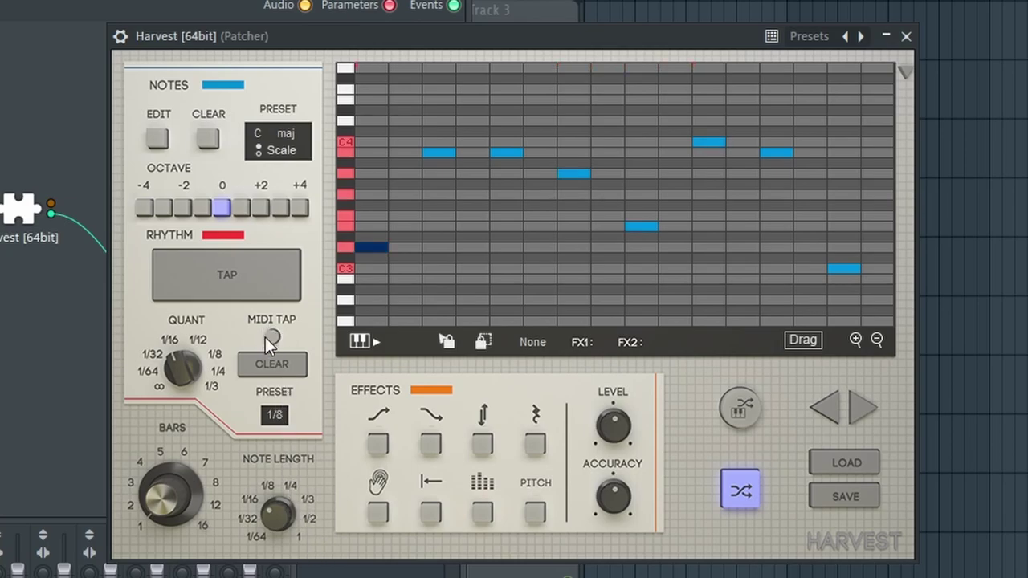
click(286, 369)
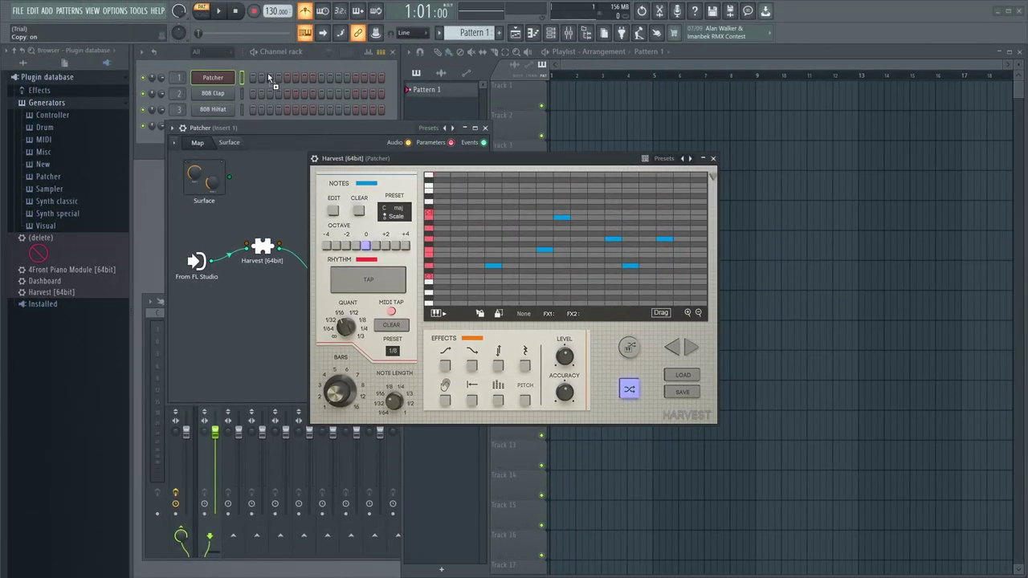
- Place the generated Harvest pattern in the Patcher channel of the channel rack and open its notes
drag(269, 78, 273, 78)
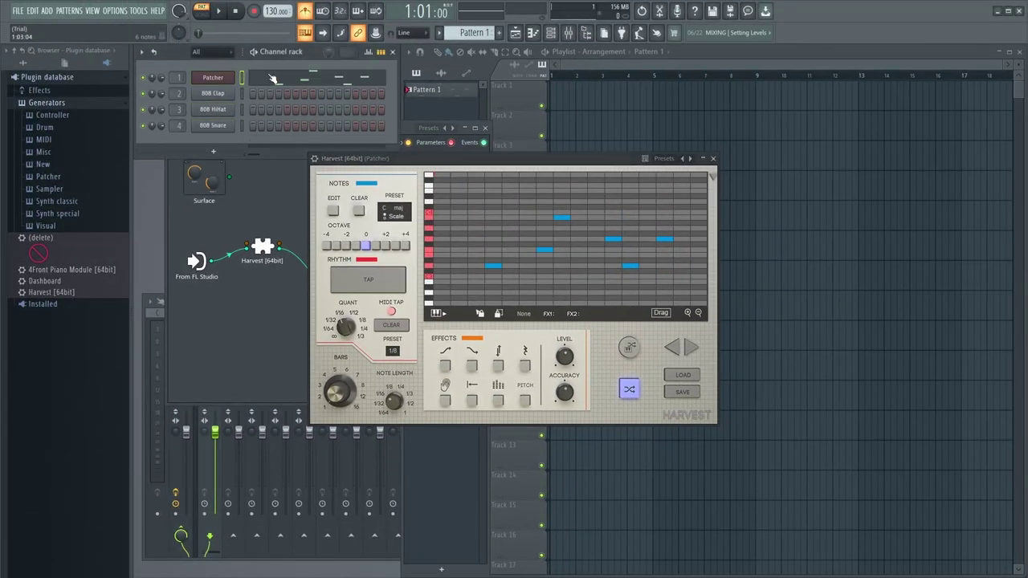
click(301, 80)
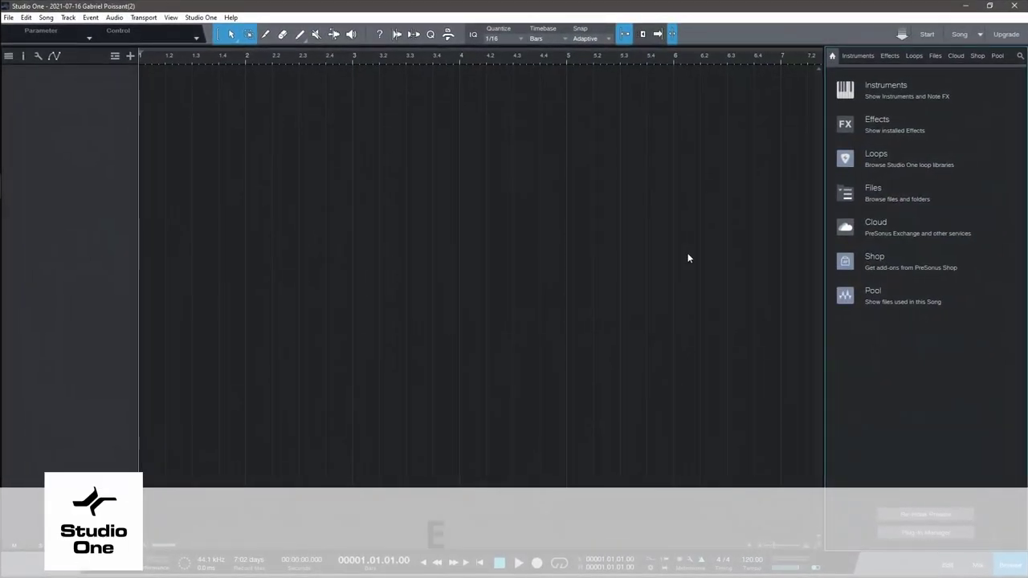
- Switch to Studio One and add Harvest to the empty arrangement as an instrument track
click(589, 169)
drag(658, 396, 458, 313)
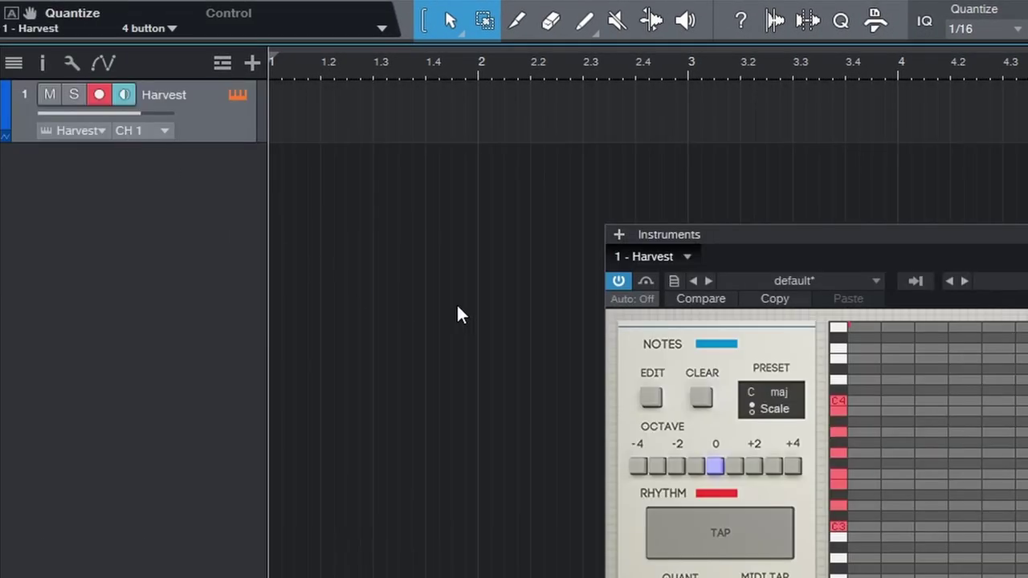
- Add 4Front Piano x64 as a second instrument track, set its input to Harvest, and record-enable the Harvest track as well
drag(1027, 185, 184, 165)
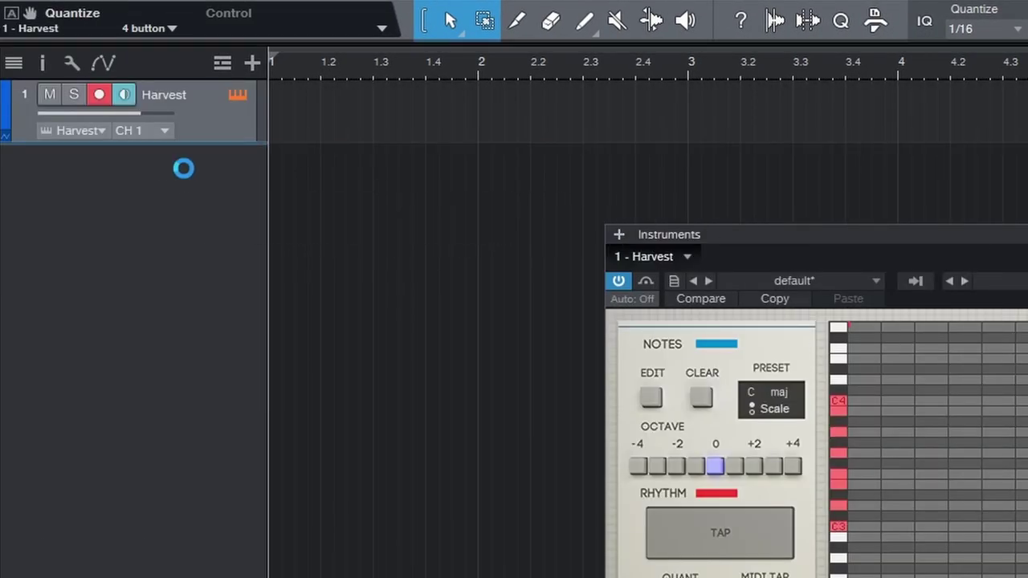
drag(207, 204, 191, 281)
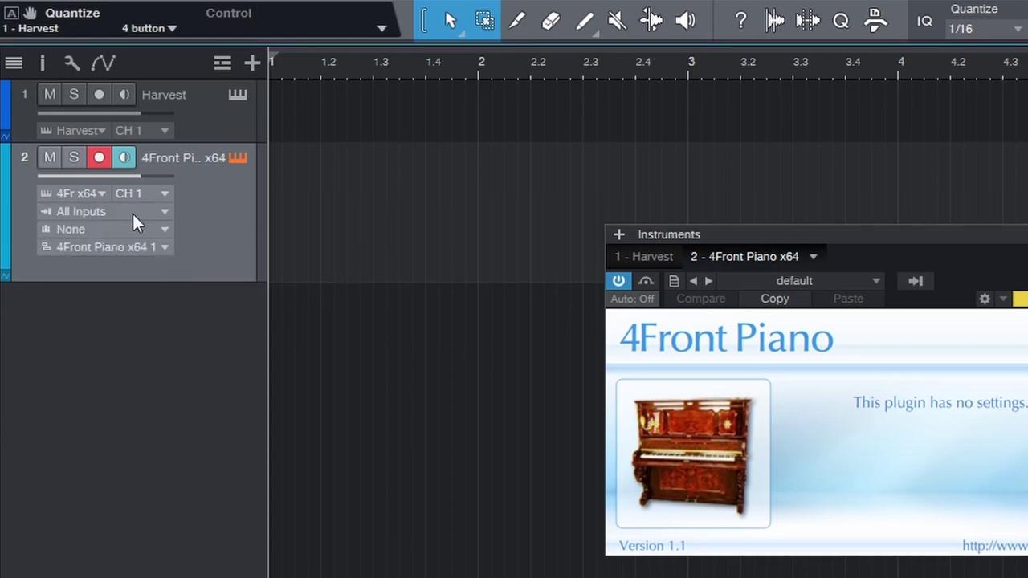
click(81, 211)
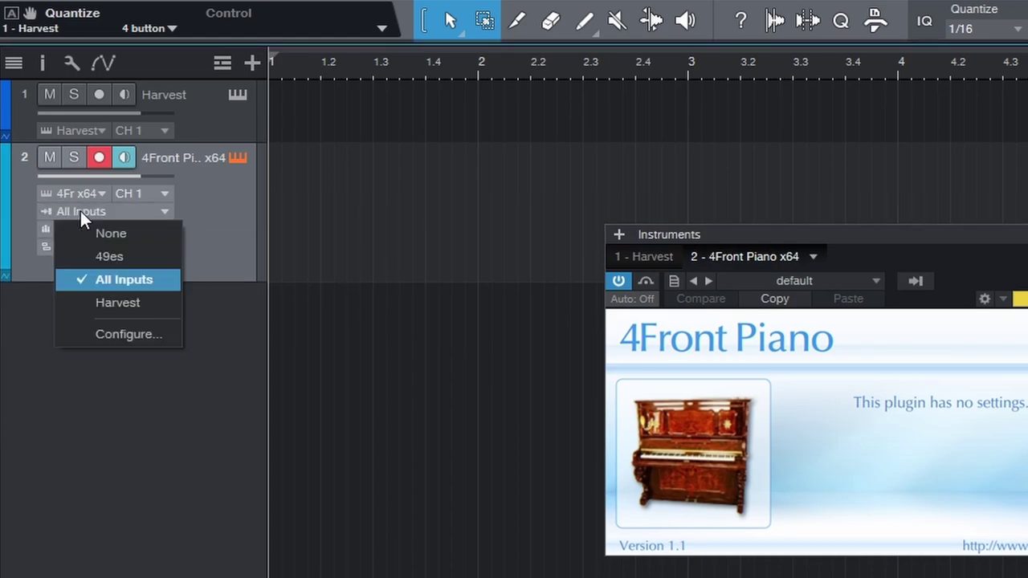
click(101, 299)
click(98, 95)
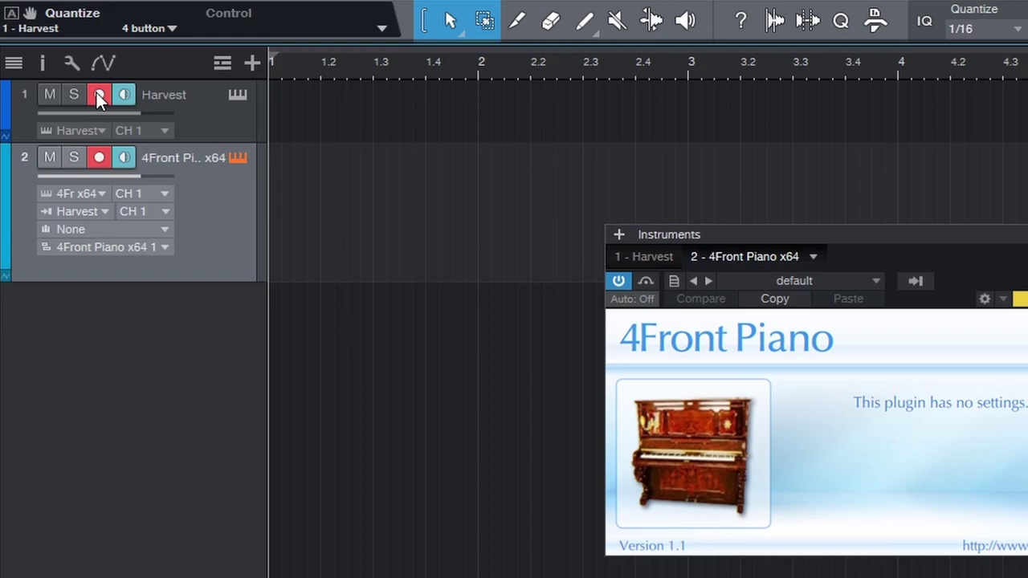
- Generate a pattern in Harvest with the 1/8 rhythm preset, clear the rhythm and turn on MIDI Tap
click(239, 96)
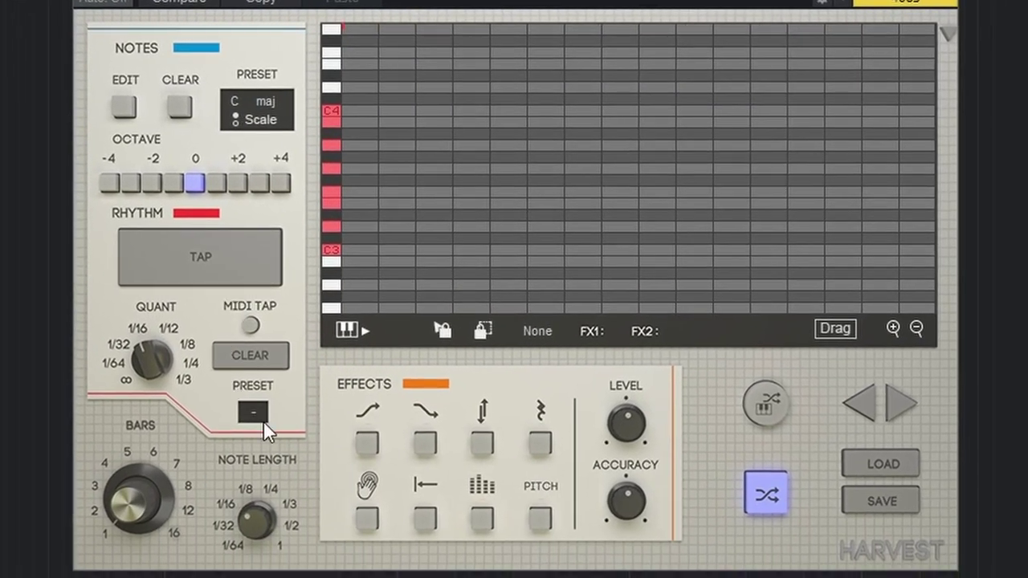
click(254, 413)
click(293, 574)
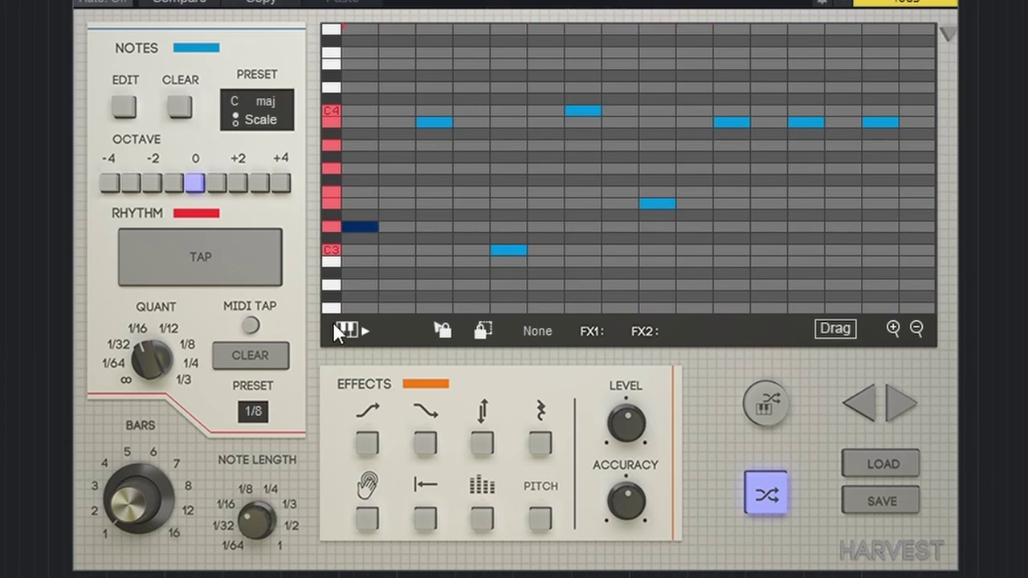
click(251, 357)
click(251, 331)
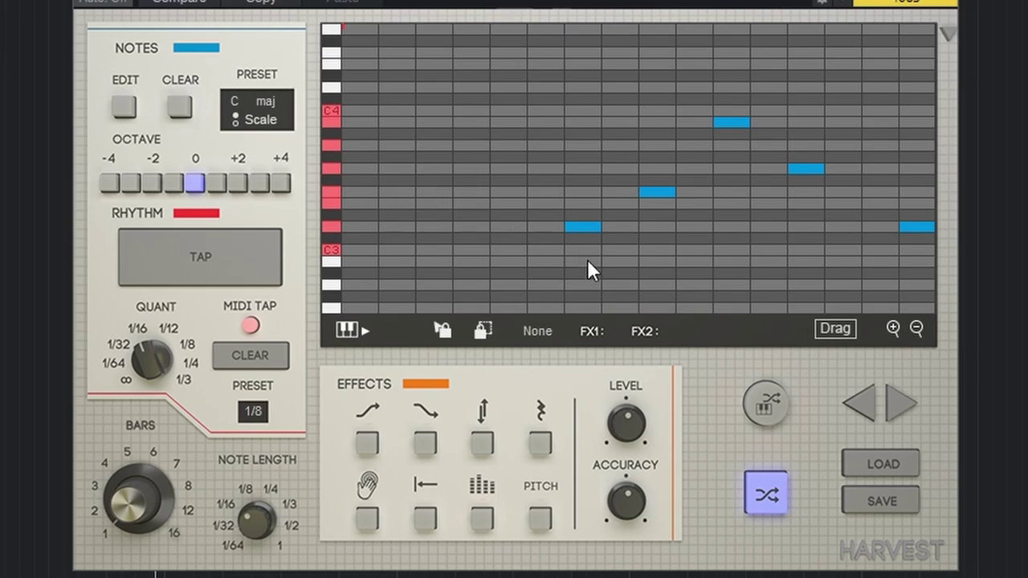
- Place the Harvest pattern at bar 1 of the 4Front Piano track, disarm both tracks and start playback
drag(842, 329, 0, 0)
drag(288, 172, 149, 145)
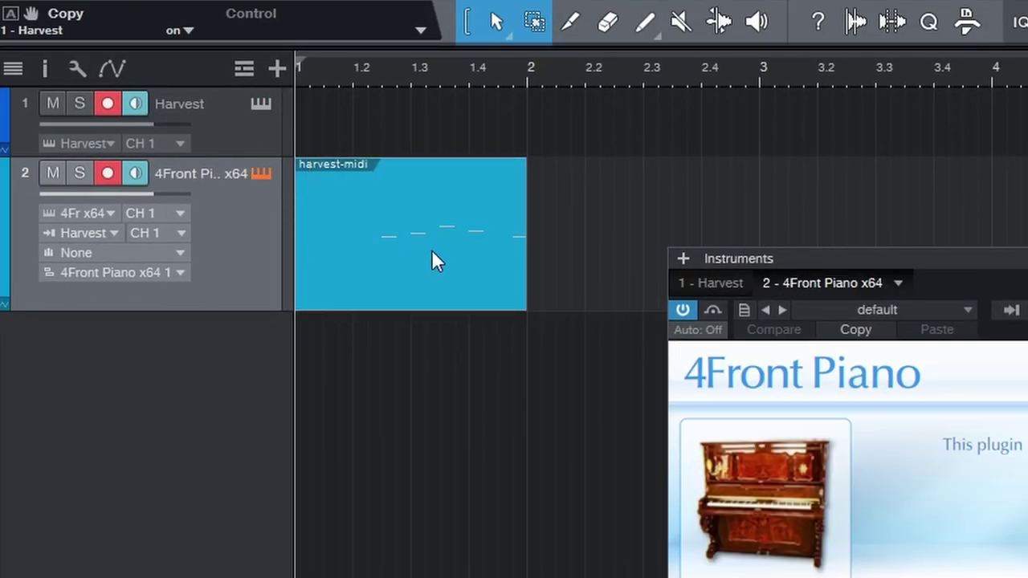
click(106, 171)
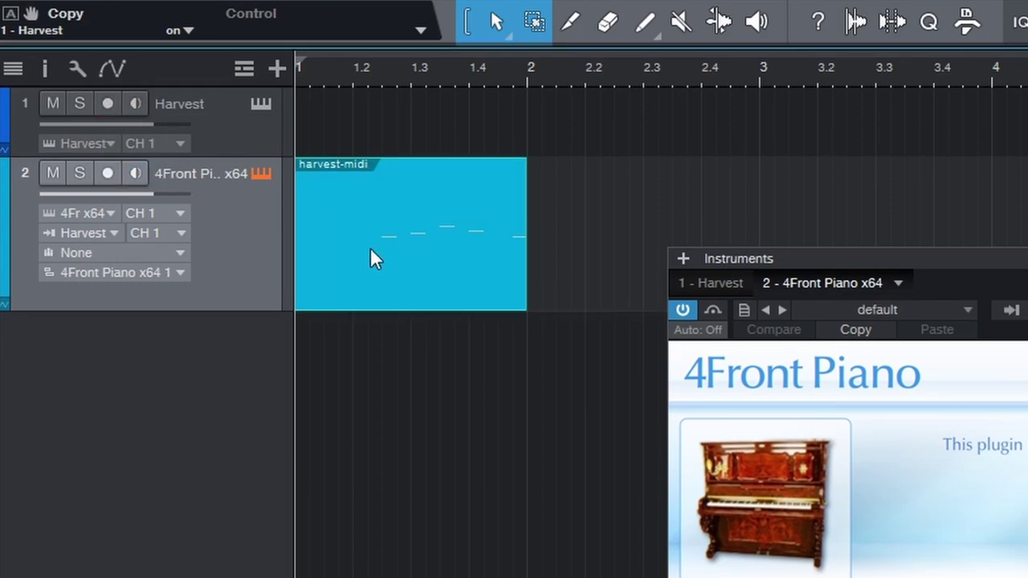
key(space)
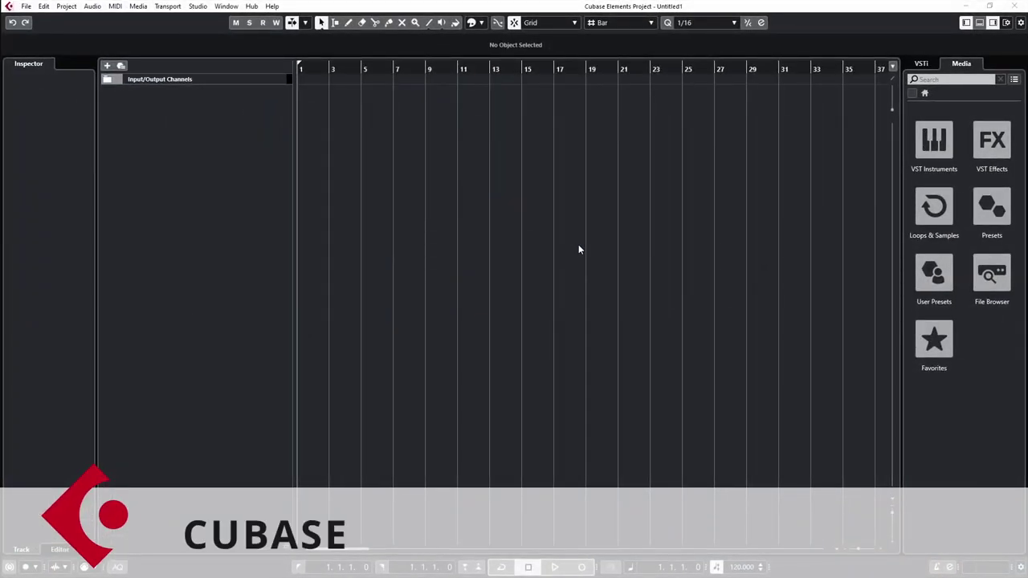
- Switch to Cubase and add instrument tracks for Harvest and 4Front Piano x64, with the piano's MIDI input set to 01. Harvest - MIDI Out
click(922, 143)
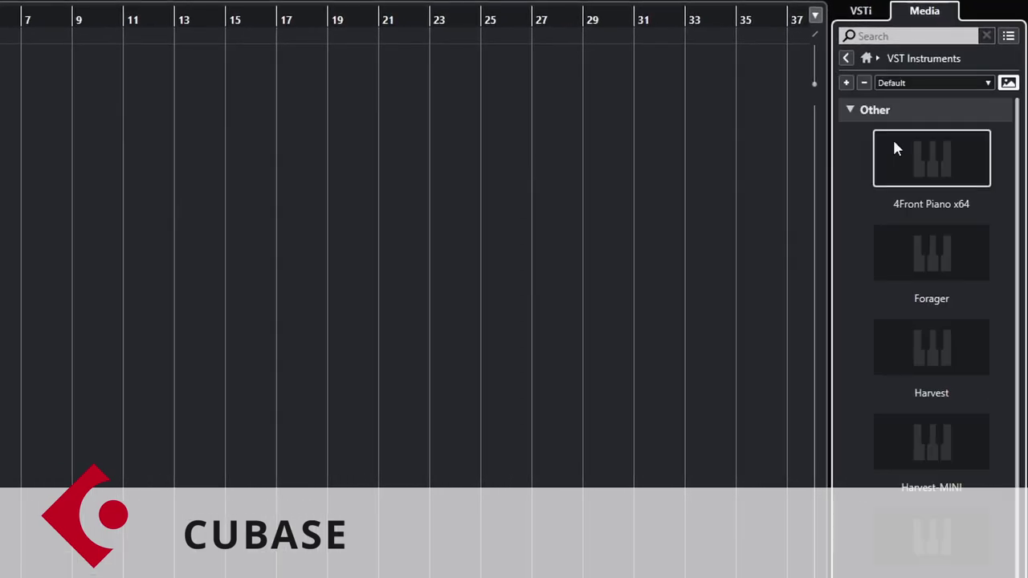
drag(924, 345, 173, 107)
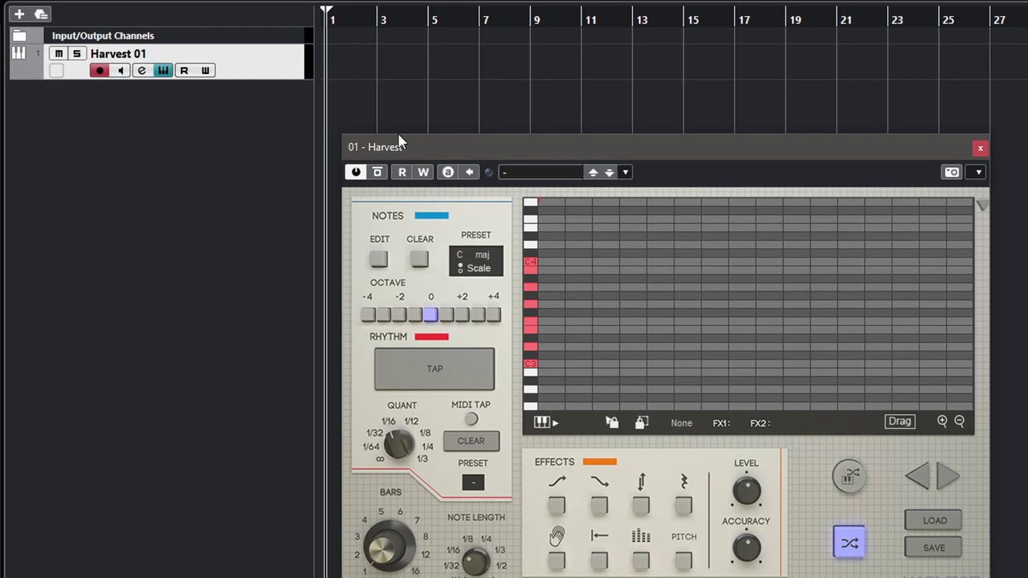
drag(1027, 193, 227, 137)
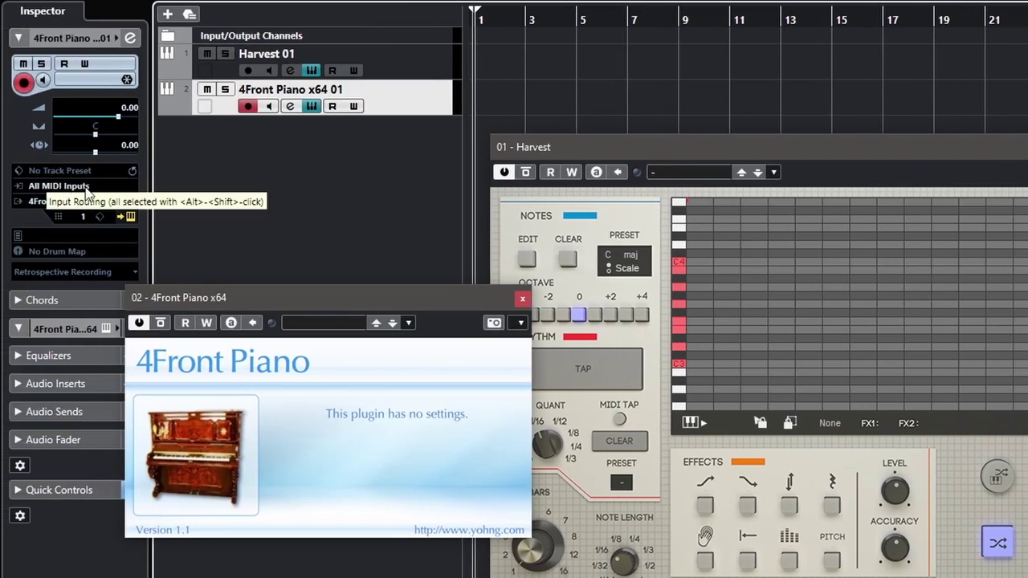
click(101, 186)
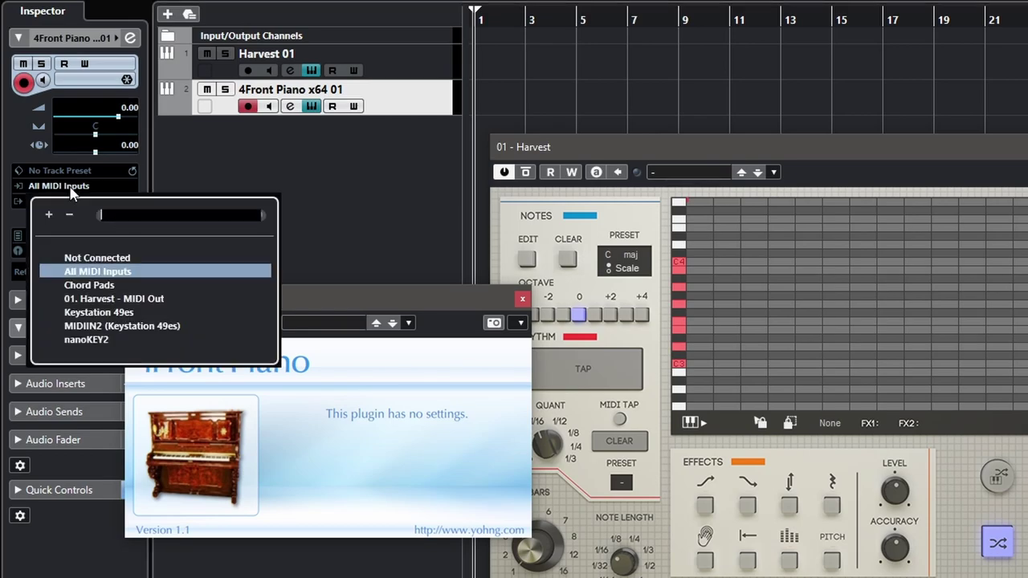
click(96, 301)
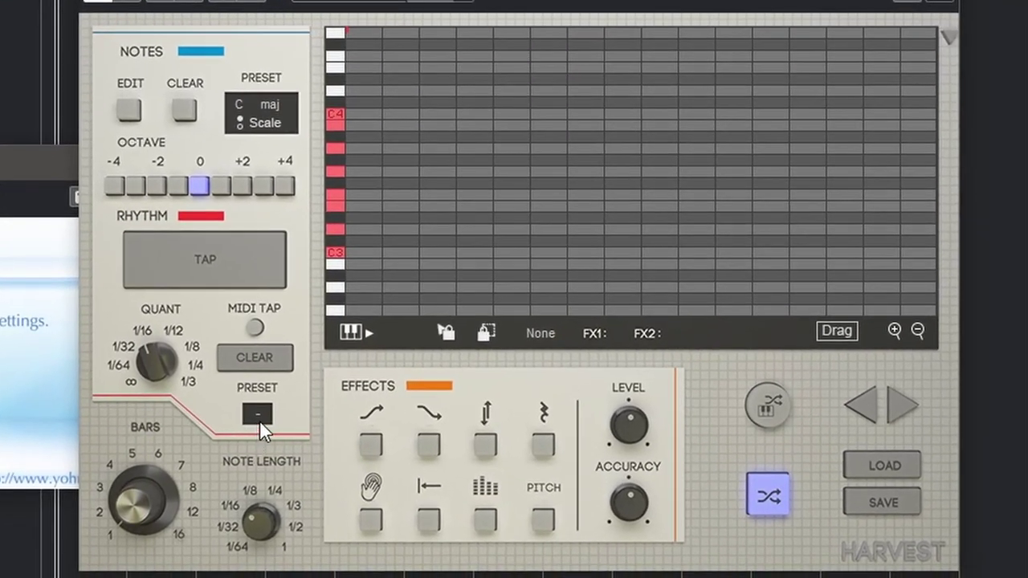
- Generate and play a pattern in Cubase's Harvest with the 1/8 rhythm preset, then clear the rhythm and enable MIDI Tap
click(621, 482)
click(312, 577)
key(space)
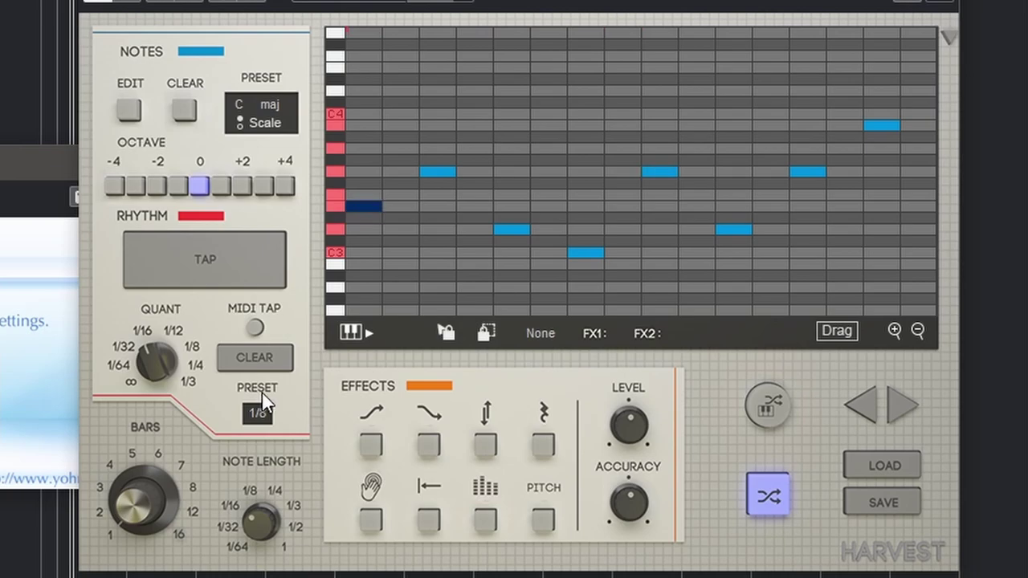
click(265, 360)
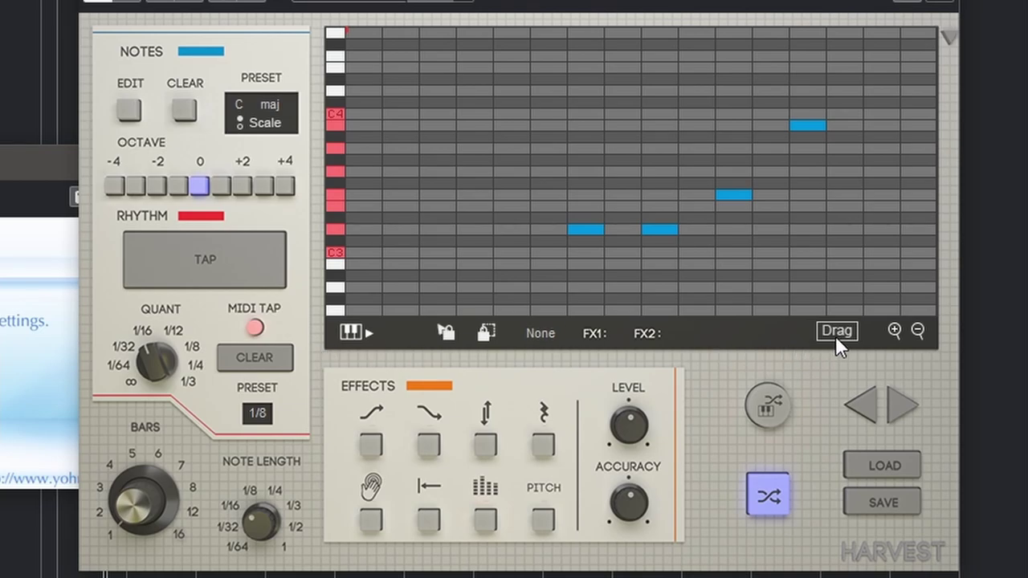
- Place the Harvest pattern at bar 1 of the 4Front Piano x64 01 track and open the resulting part
drag(836, 332, 462, 176)
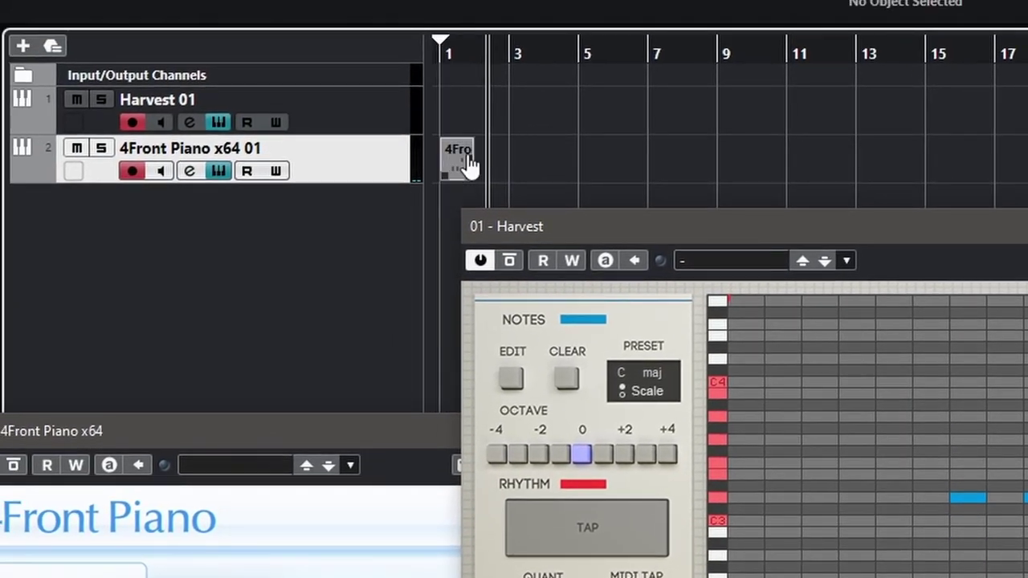
click(453, 155)
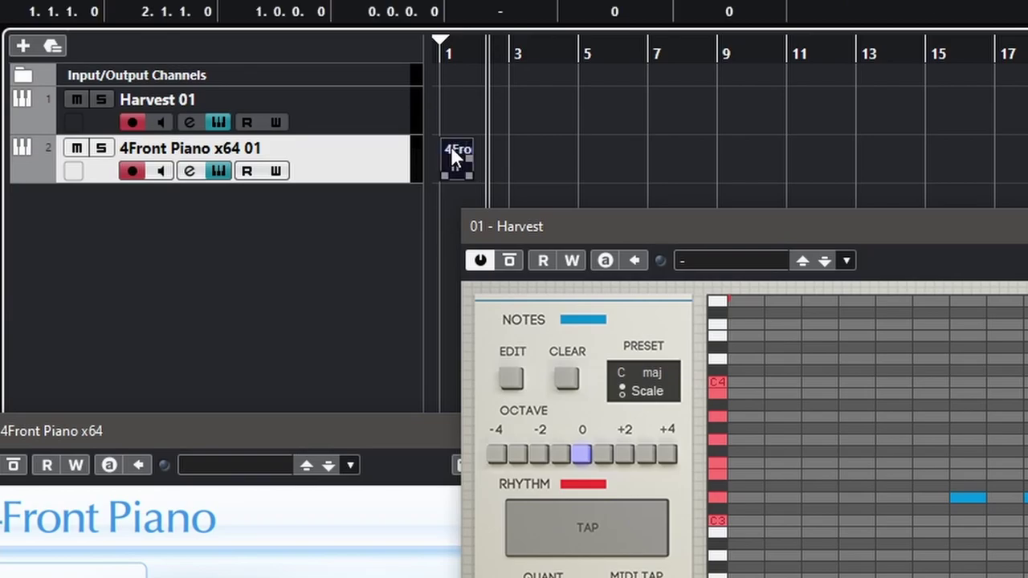
double_click(452, 150)
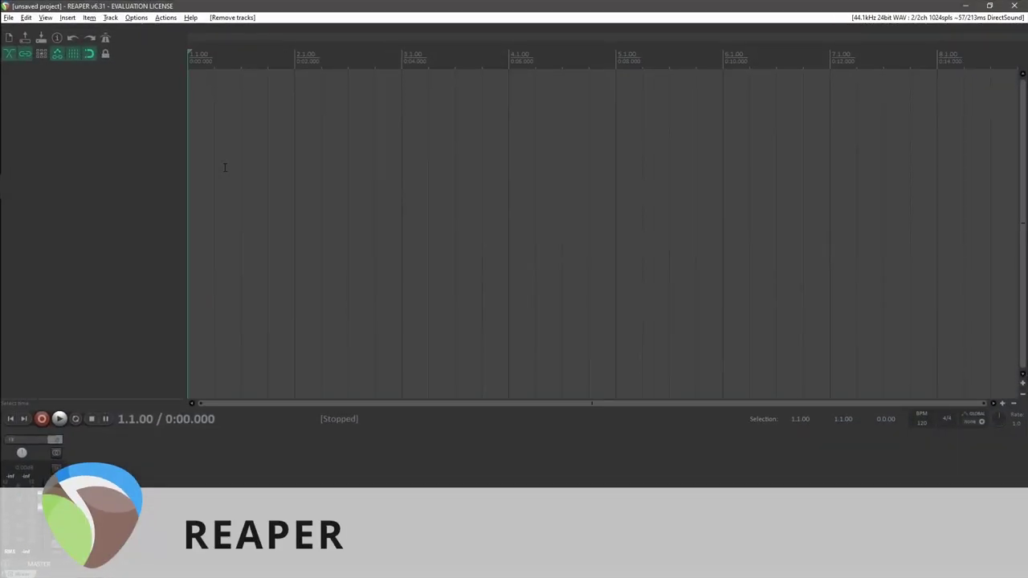
- Switch to REAPER and create a track with Harvest followed by 4Front Piano Module in its effects chain
double_click(151, 109)
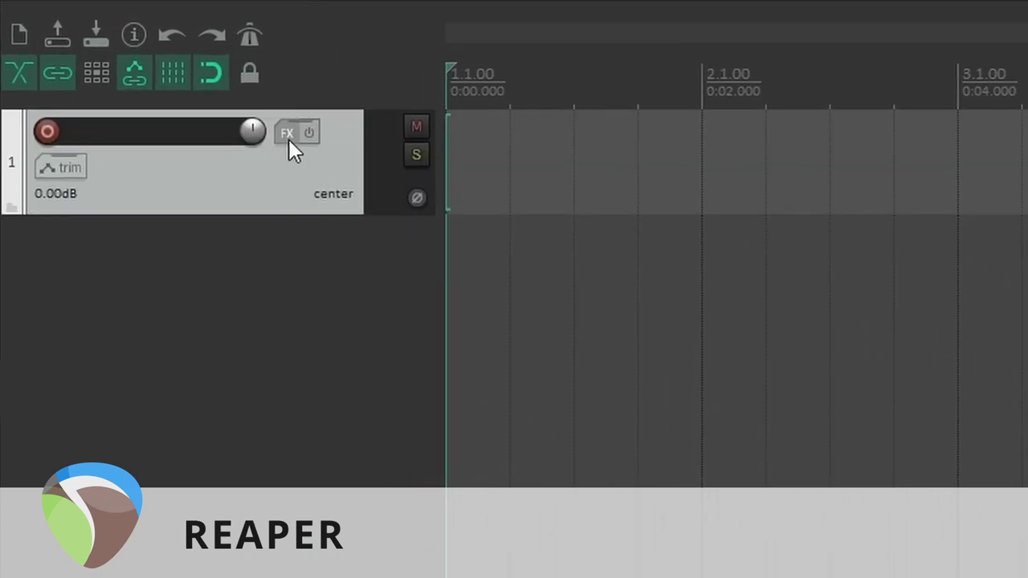
click(293, 149)
text(harvest)
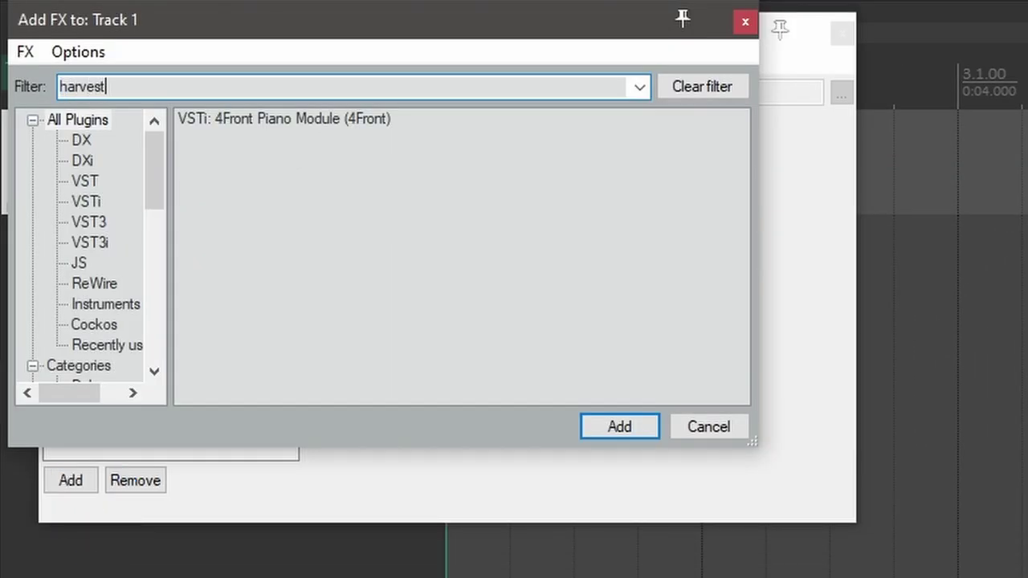
double_click(252, 136)
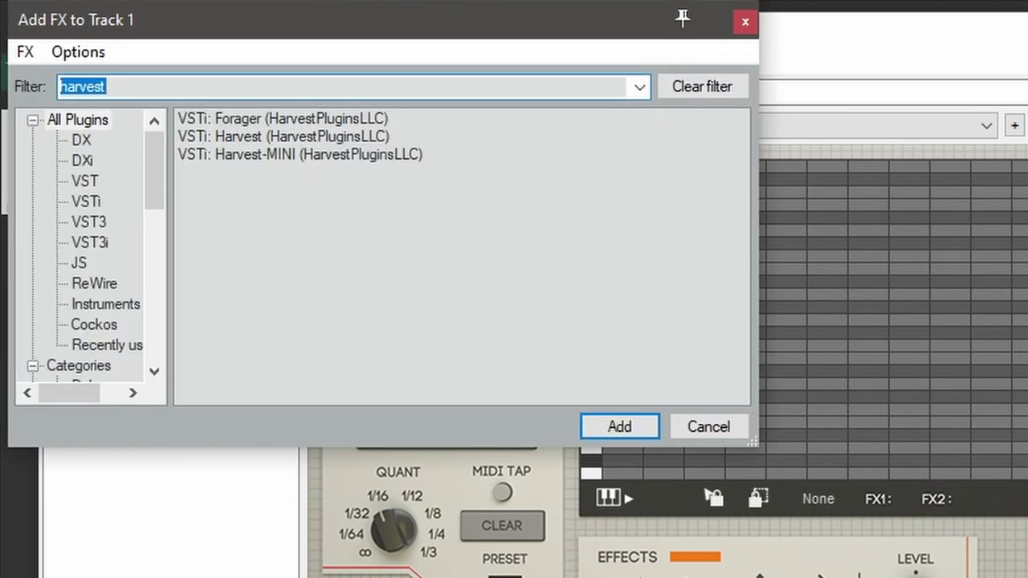
text(4fro)
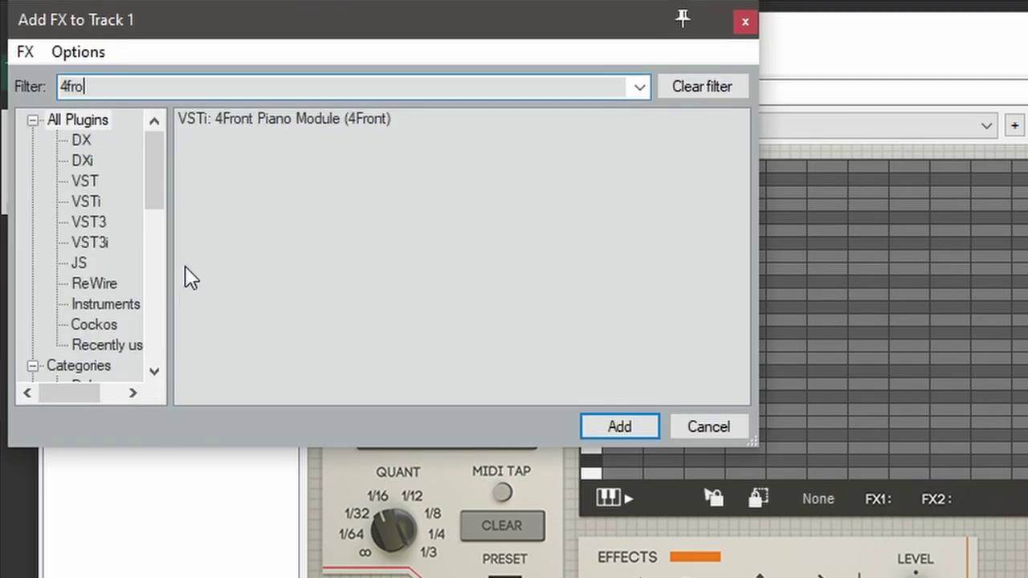
double_click(234, 121)
- Return to Harvest in Track 1's effects chain and generate a pattern with the 1/8 rhythm preset
click(120, 90)
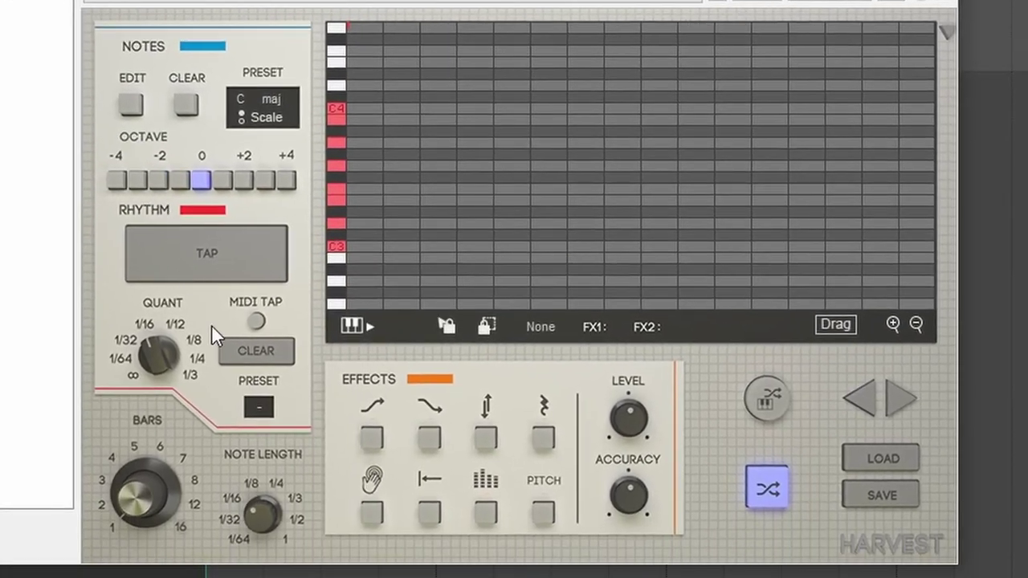
click(259, 407)
click(267, 562)
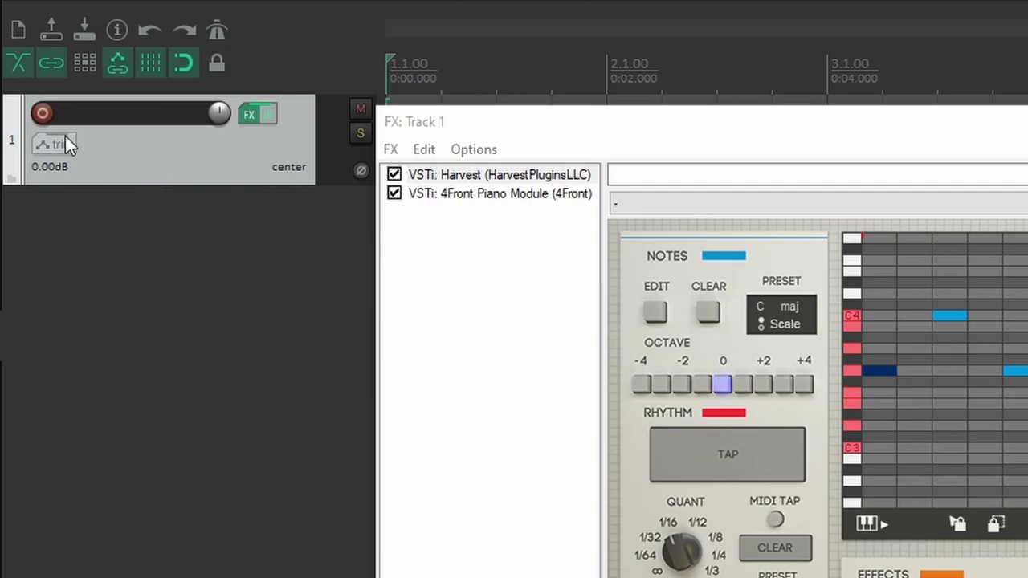
- Arm Track 1 for recording and set its input to the Keystation MIDI keyboard
click(42, 114)
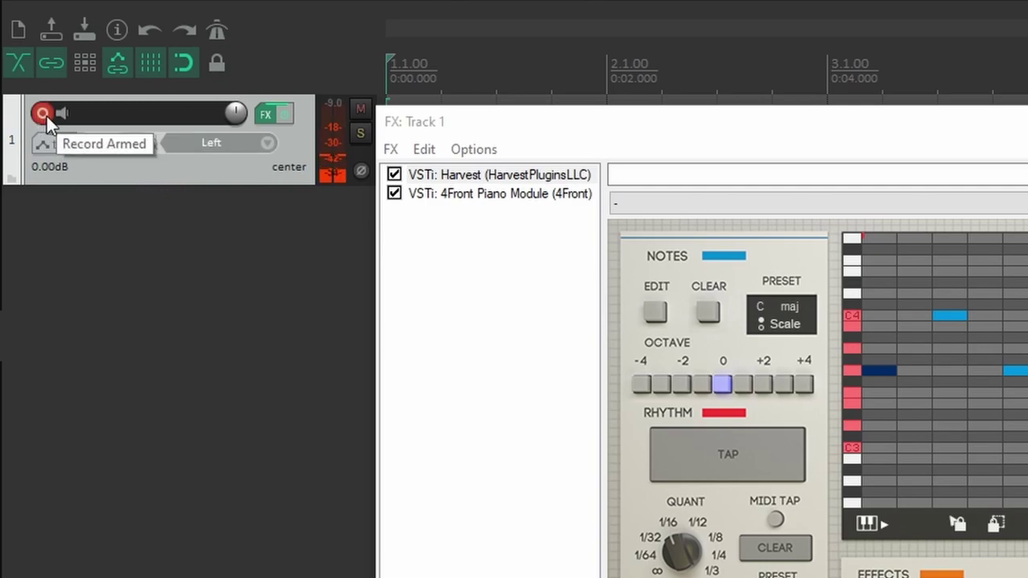
click(270, 143)
mouse_move(340, 204)
mouse_move(521, 229)
click(684, 231)
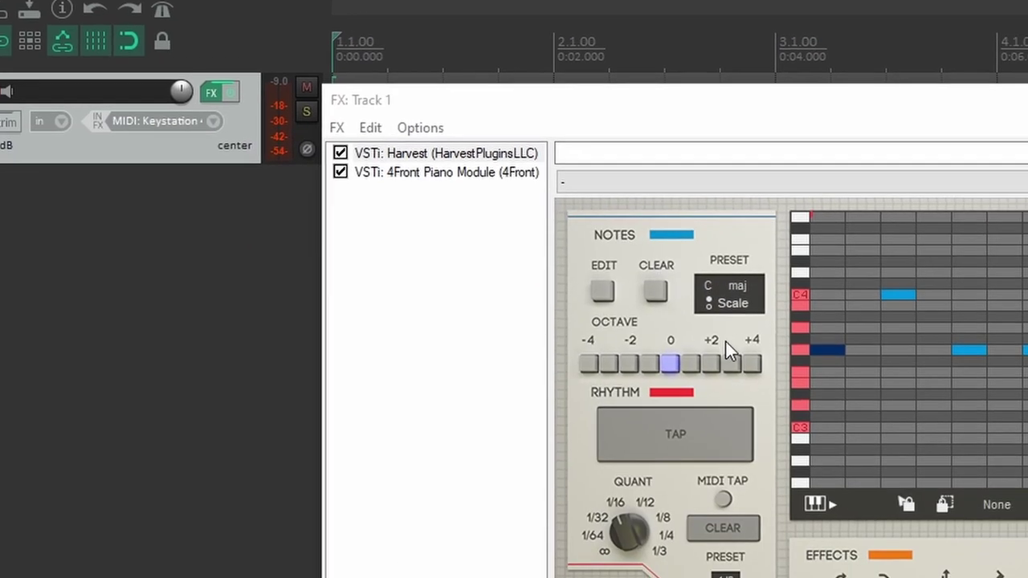
- Clear Harvest's rhythm, use MIDI Tap for a new pattern, and place that pattern at the start of Track 1
click(751, 530)
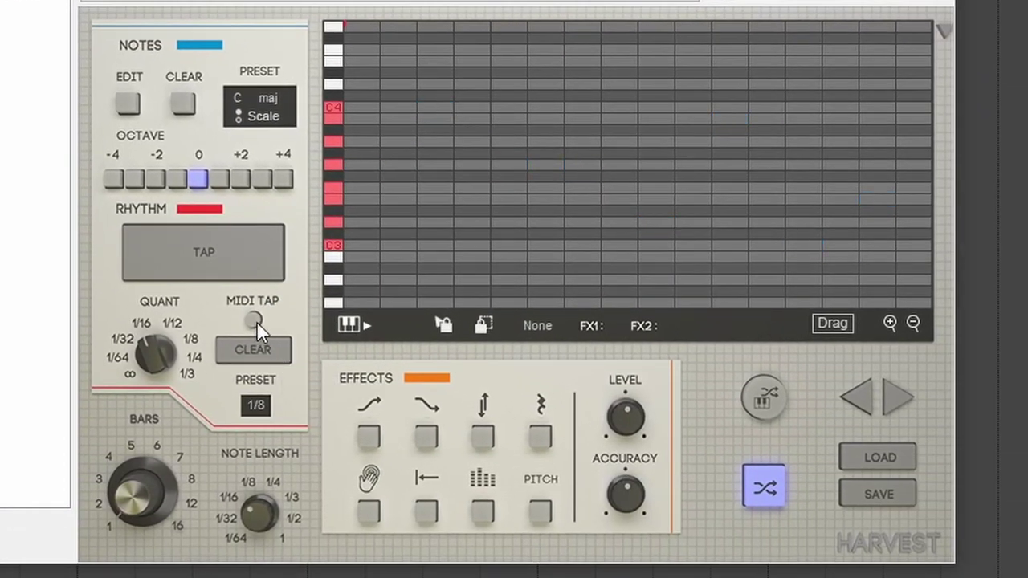
click(256, 322)
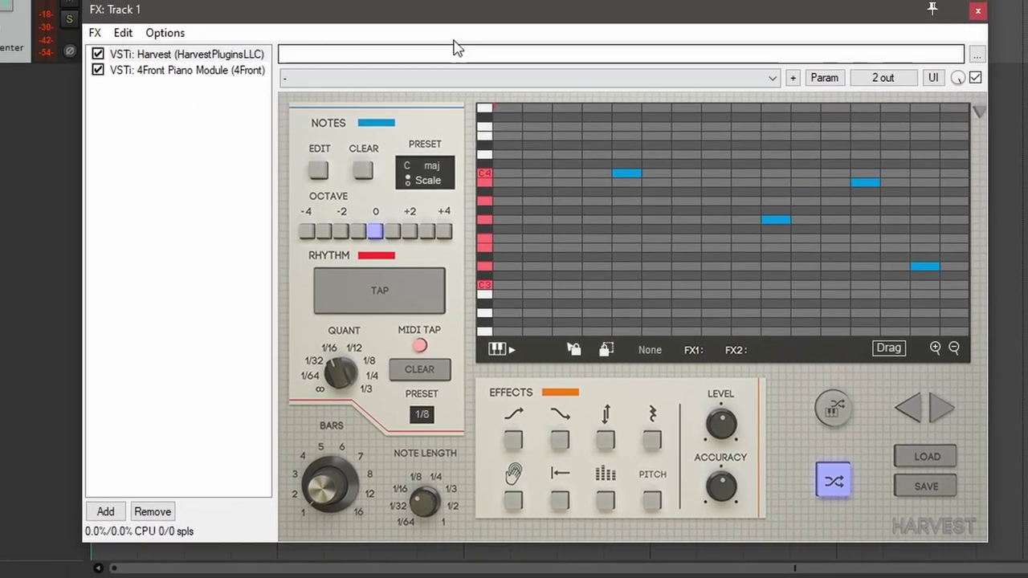
drag(450, 12, 276, 97)
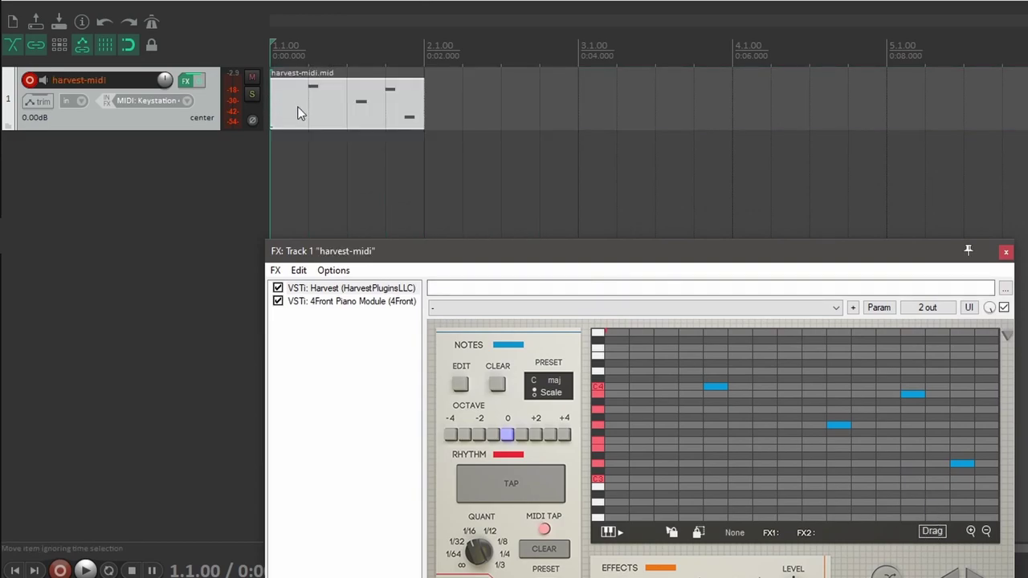
click(383, 95)
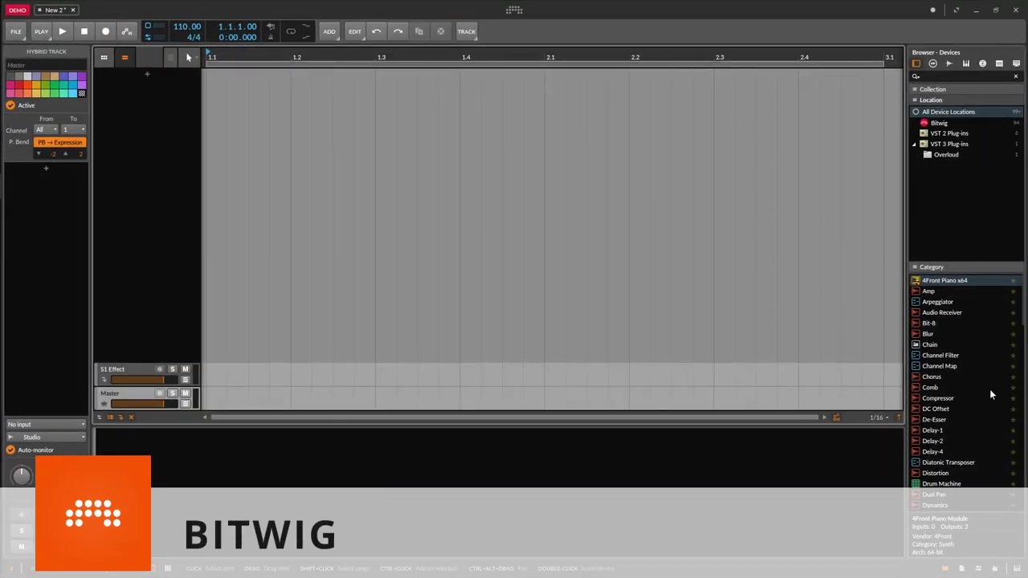
- Switch to Bitwig and add Harvest and 4Front Piano Module as instrument tracks
scroll(990, 389, down, 10)
double_click(858, 174)
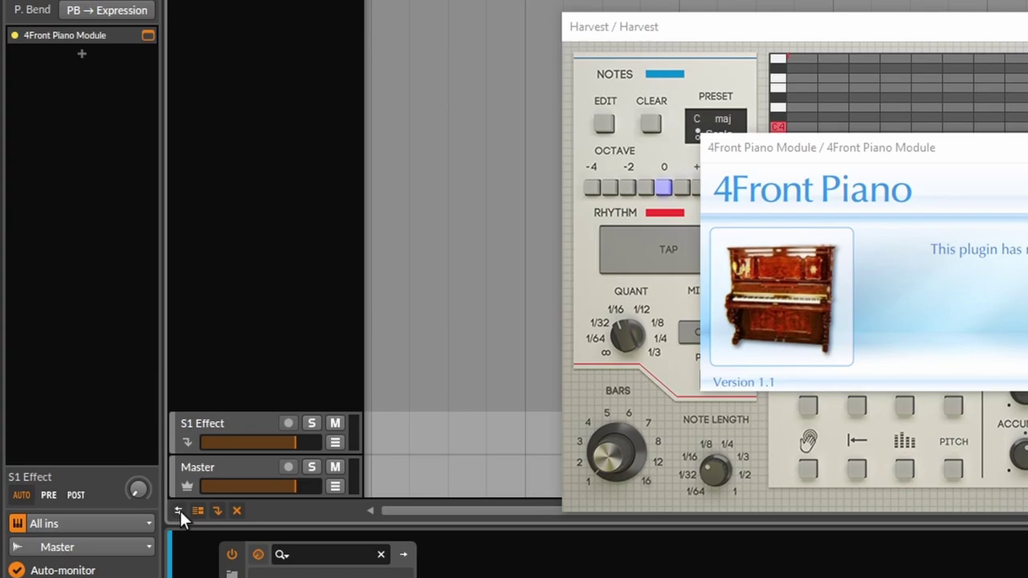
- Display the track input and output routing and send the Harvest track's notes to the 4Front Piano Module track
click(180, 511)
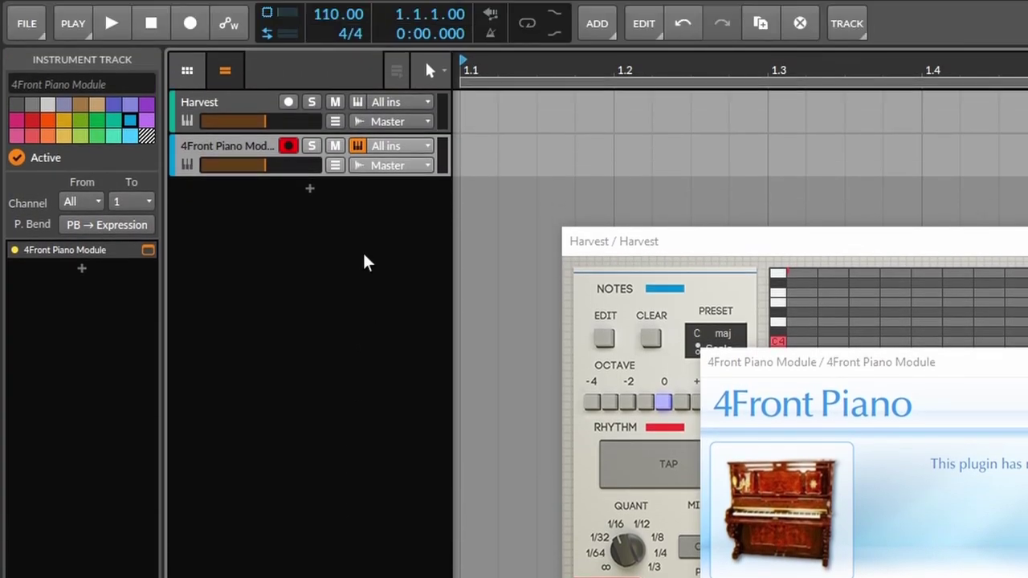
click(394, 124)
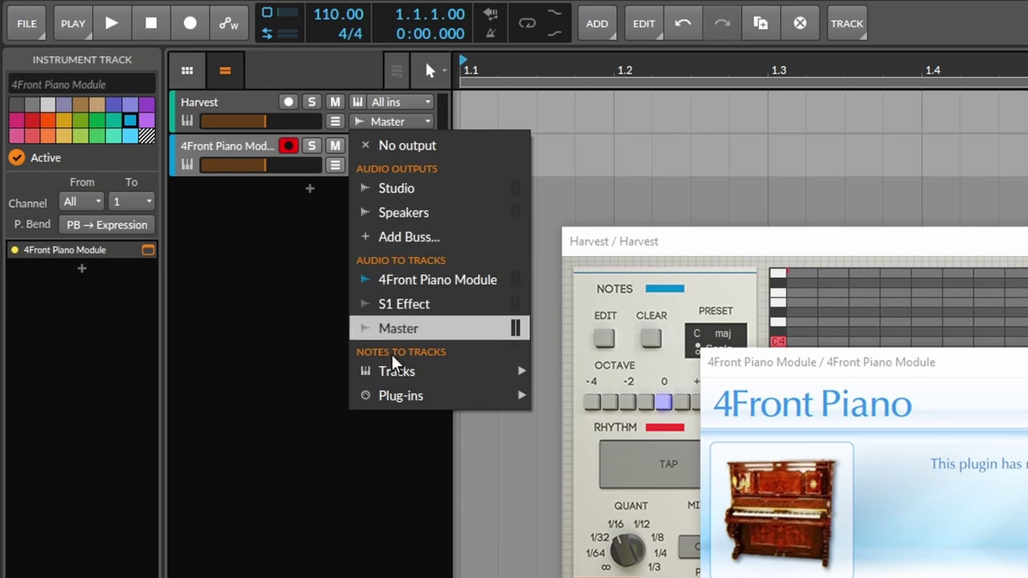
mouse_move(429, 372)
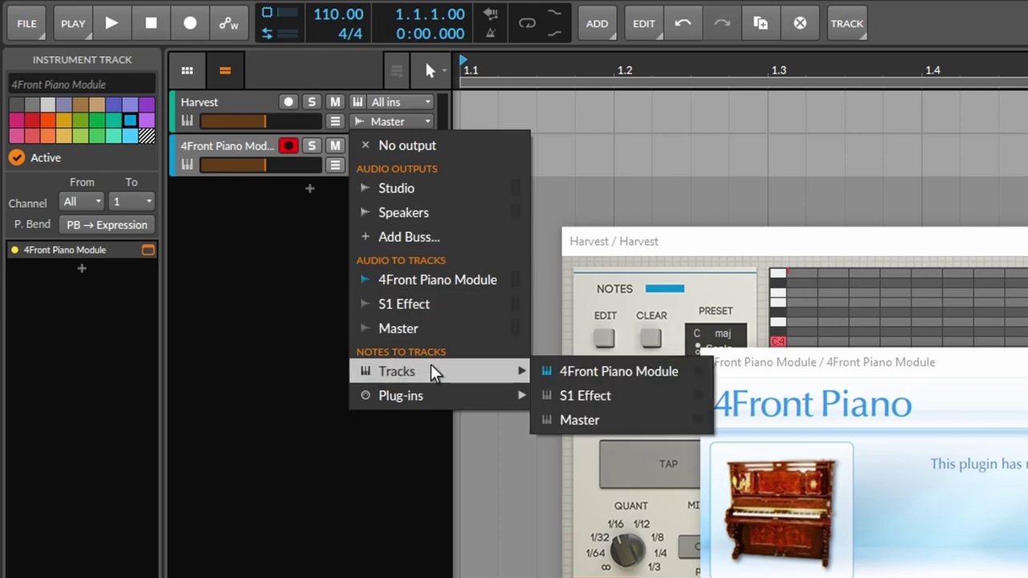
click(621, 375)
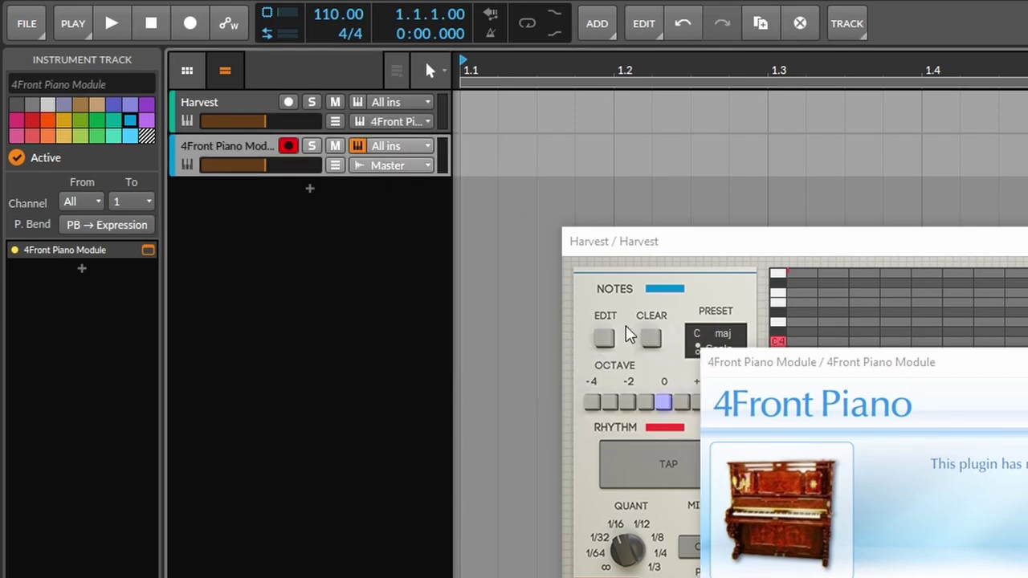
- Move the 4Front Piano window away from Harvest and generate a Harvest pattern with the 1/8 rhythm preset
drag(814, 363, 137, 352)
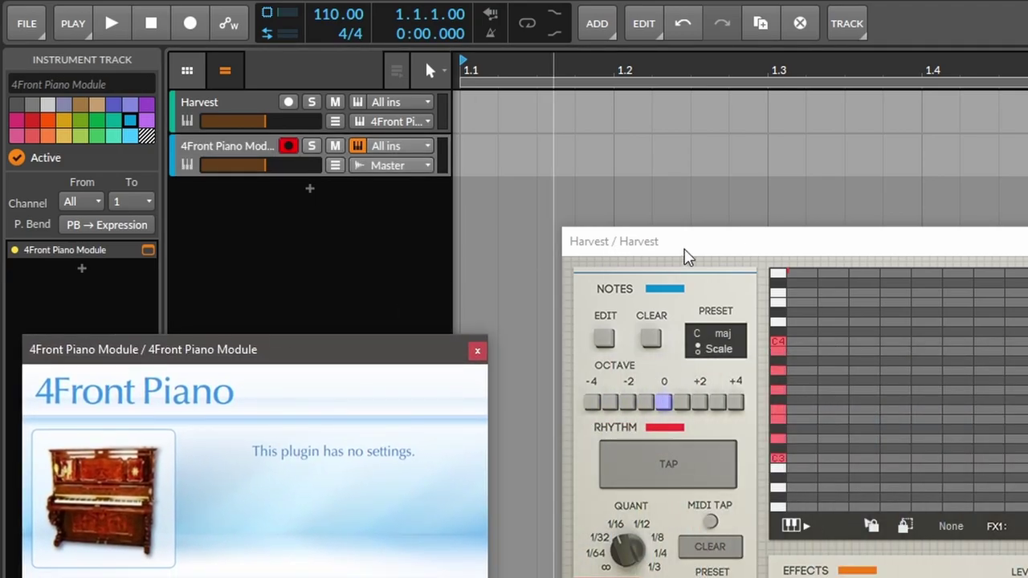
click(684, 248)
click(263, 419)
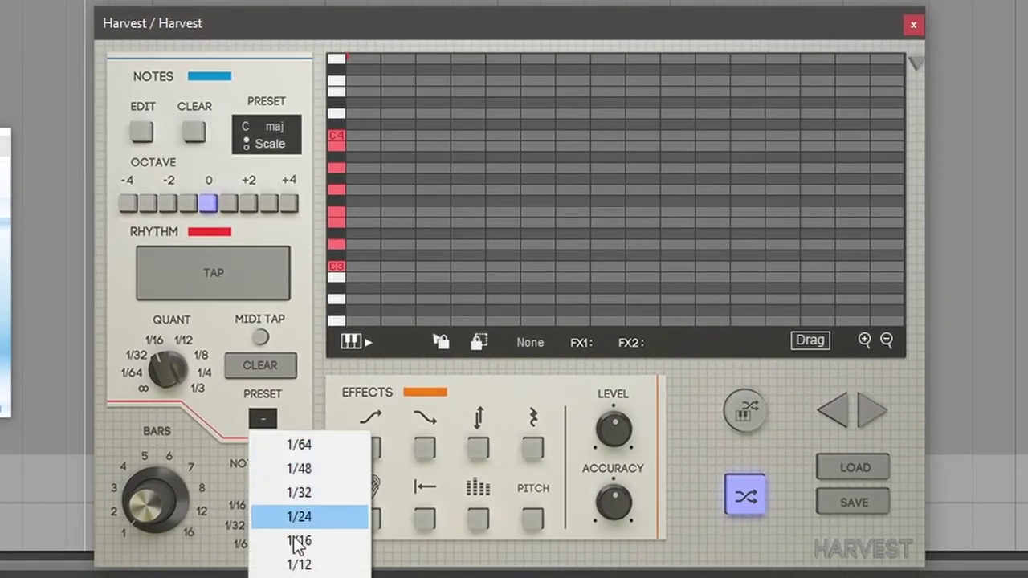
click(301, 576)
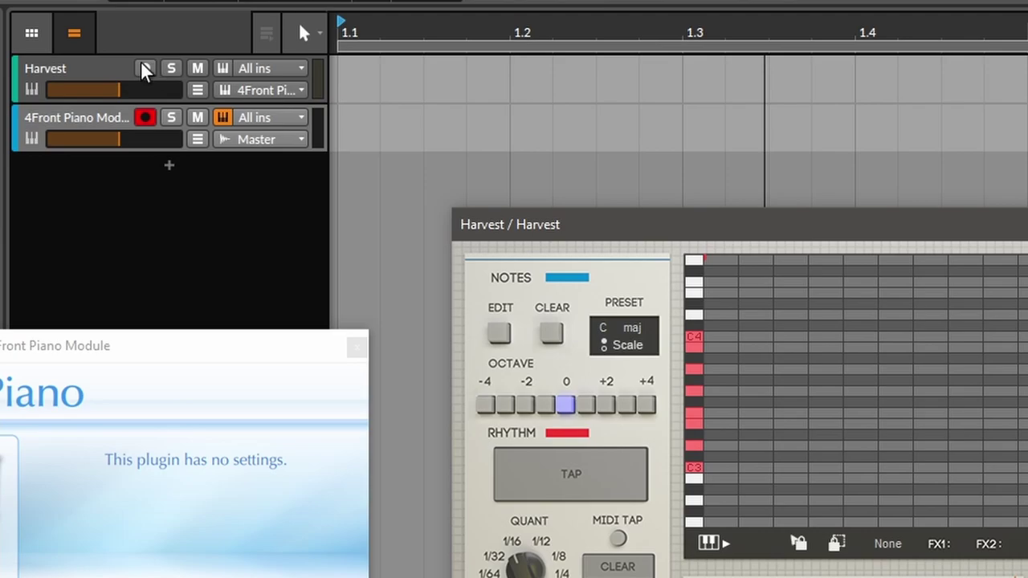
- Arm the Harvest track for recording and disarm the 4Front Piano Module track
click(144, 69)
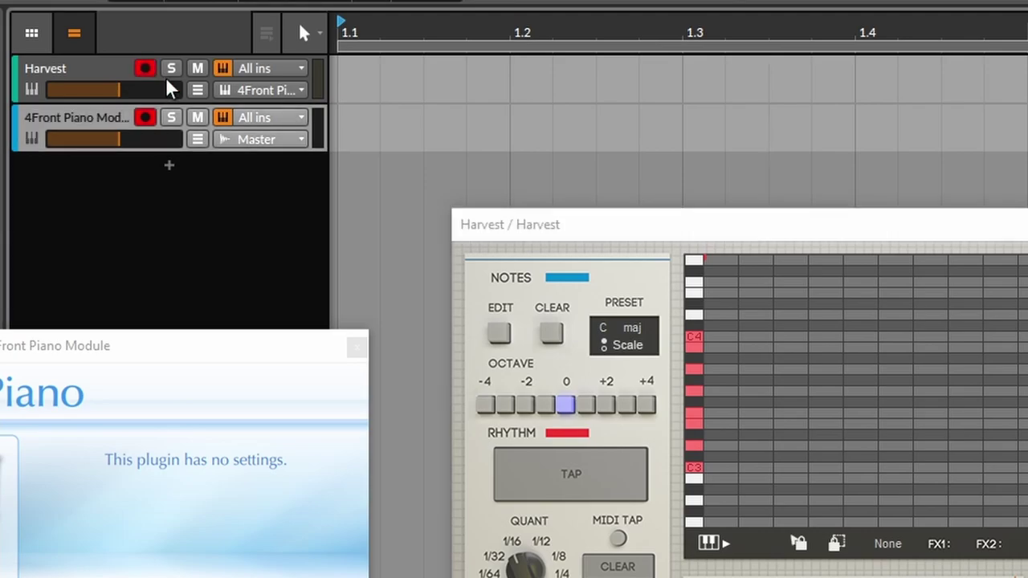
click(145, 117)
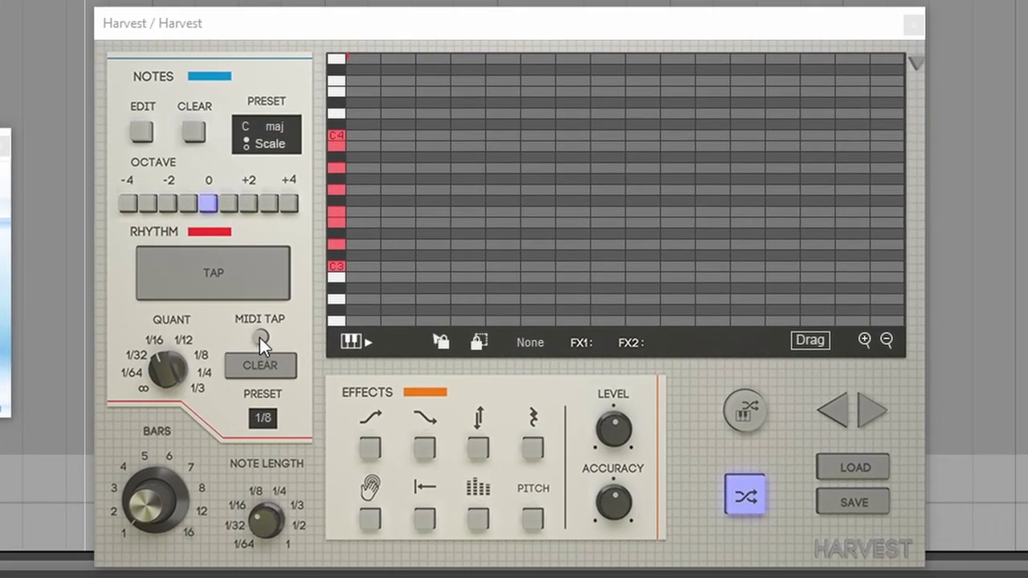
- Use MIDI Tap in Harvest for a new pattern and place that pattern at the start of the 4Front Piano Module track
click(618, 539)
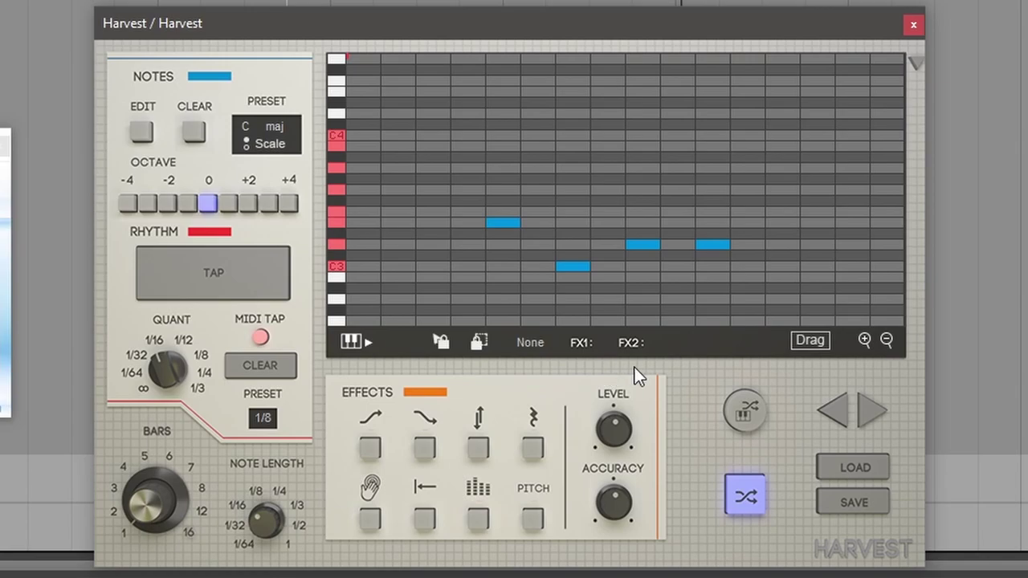
drag(825, 342, 351, 133)
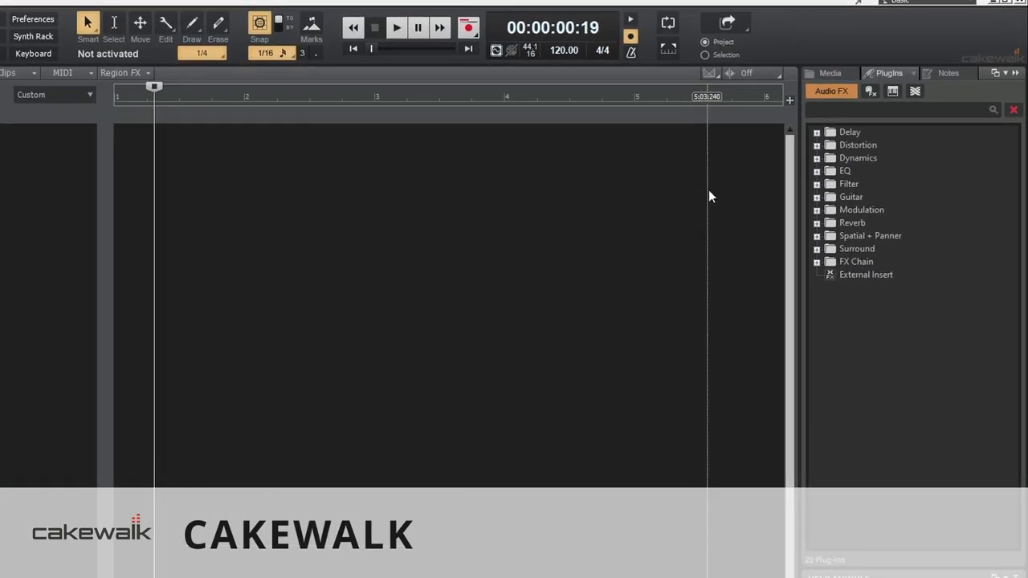
- Switch to Cakewalk and insert Harvest, with MIDI output enabled, and 4Front Piano Module as simple instrument tracks
click(821, 131)
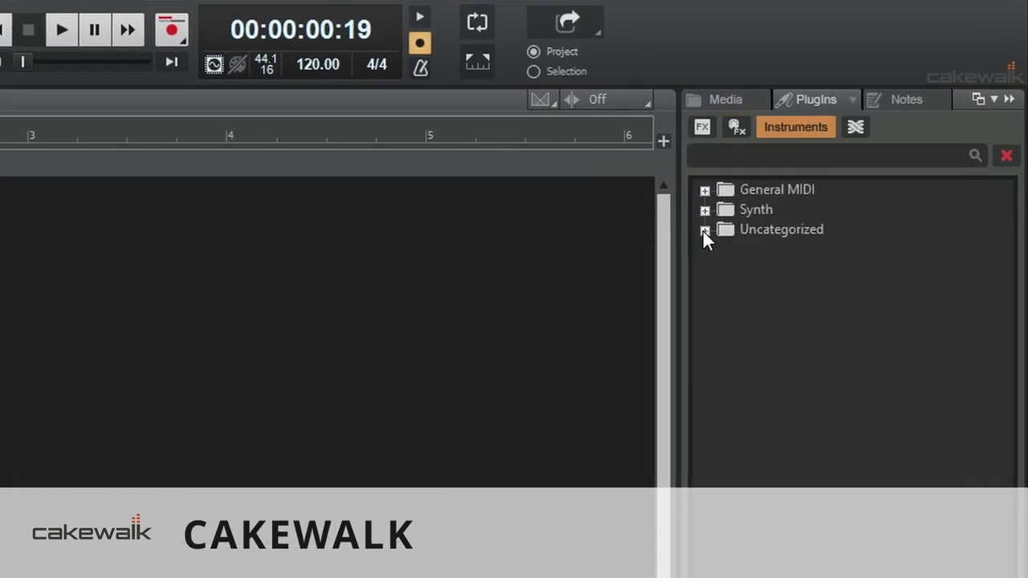
click(705, 231)
drag(759, 288, 679, 299)
drag(898, 279, 68, 180)
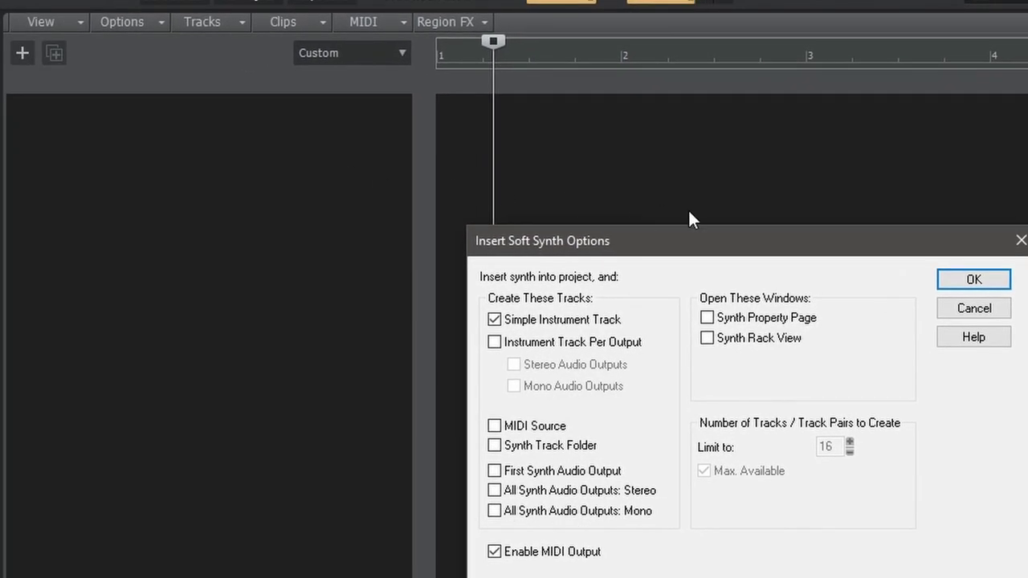
click(975, 280)
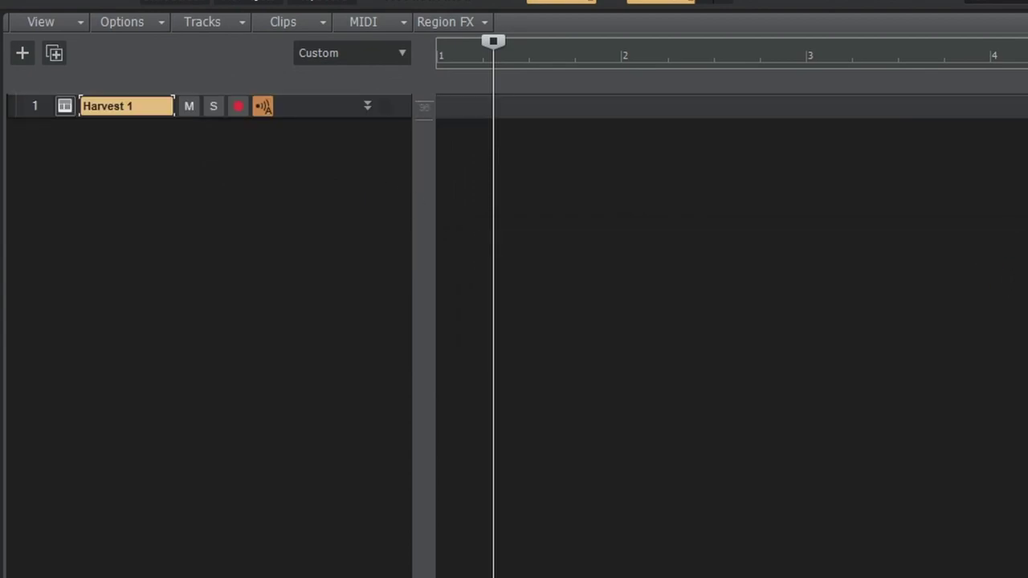
drag(1027, 174, 245, 179)
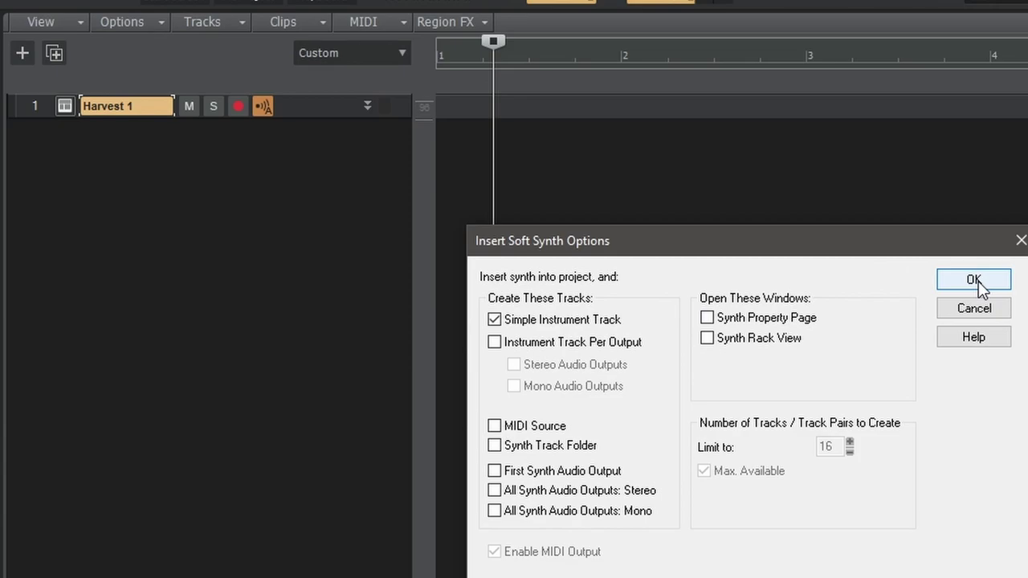
click(974, 280)
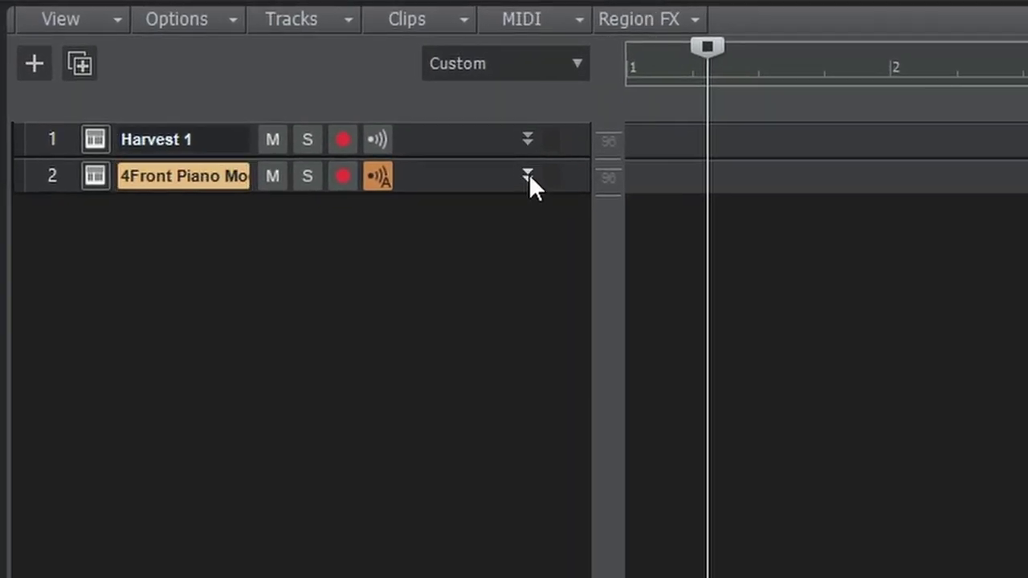
- Set the 4Front Piano Module track's input to Harvest 1 and turn its input echo on
click(528, 175)
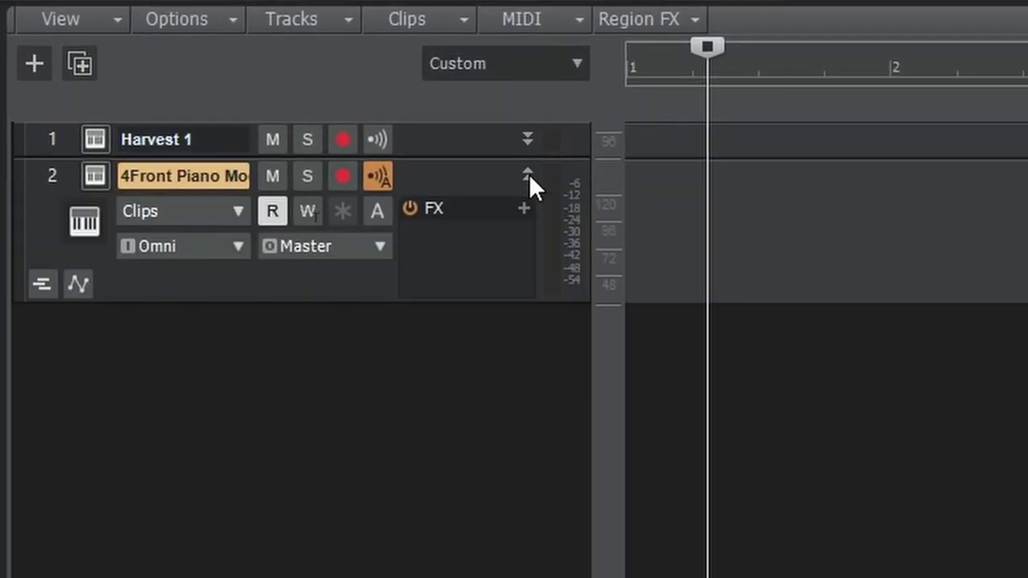
click(193, 252)
mouse_move(326, 433)
click(548, 430)
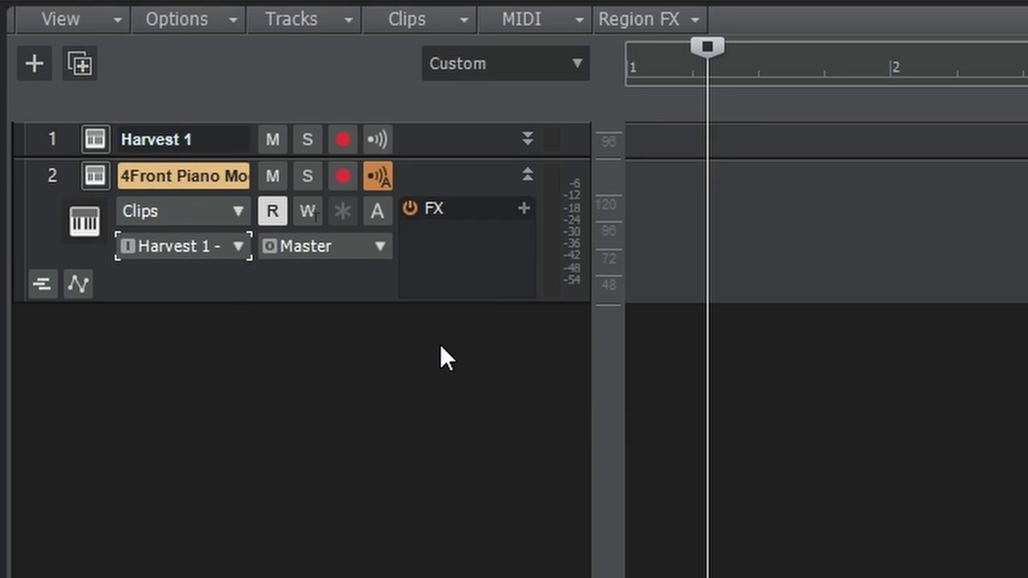
click(376, 179)
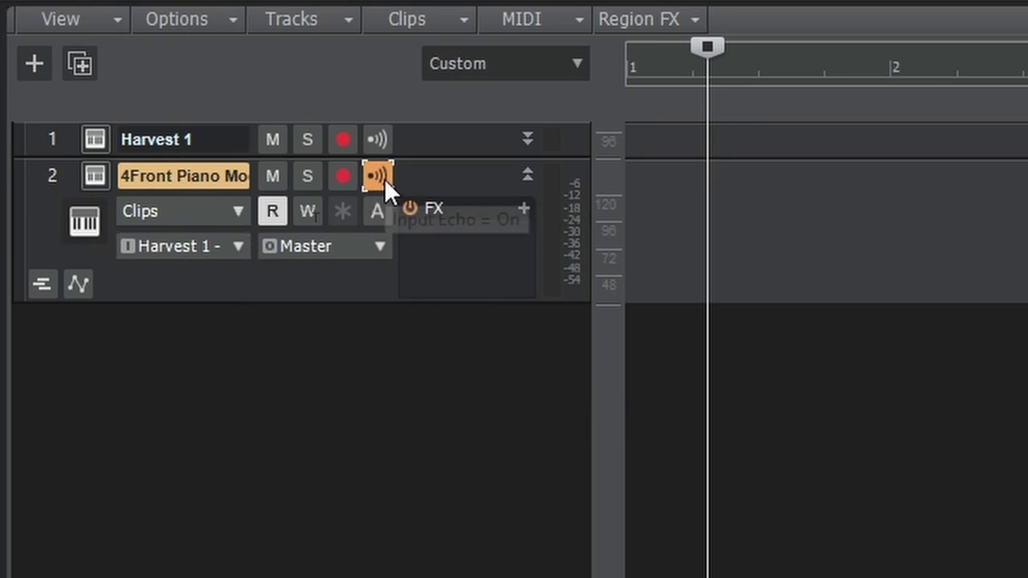
- Arm the Harvest 1 track for recording and generate a pattern in its plug-in with the 1/8 rhythm preset
click(350, 141)
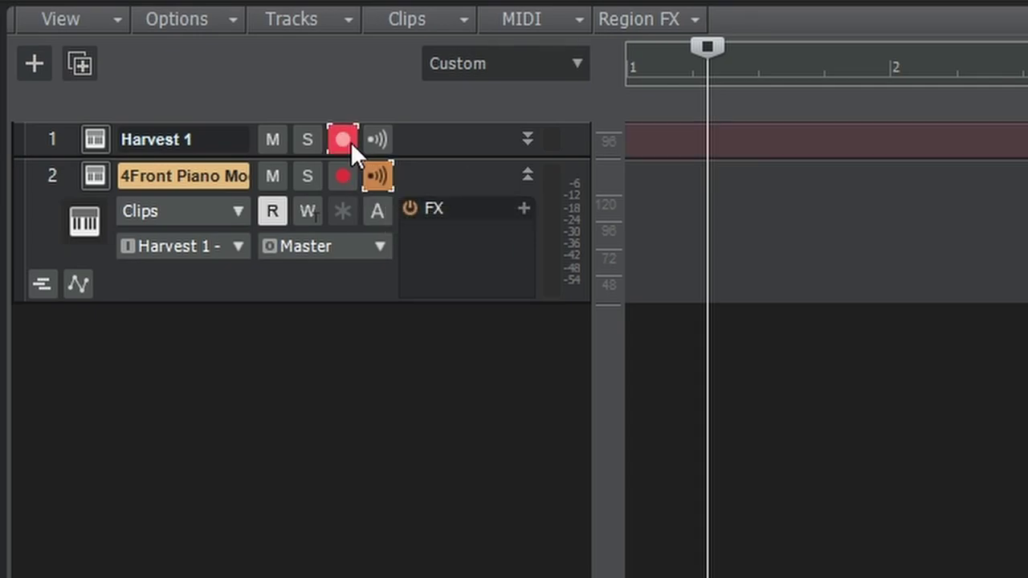
click(94, 138)
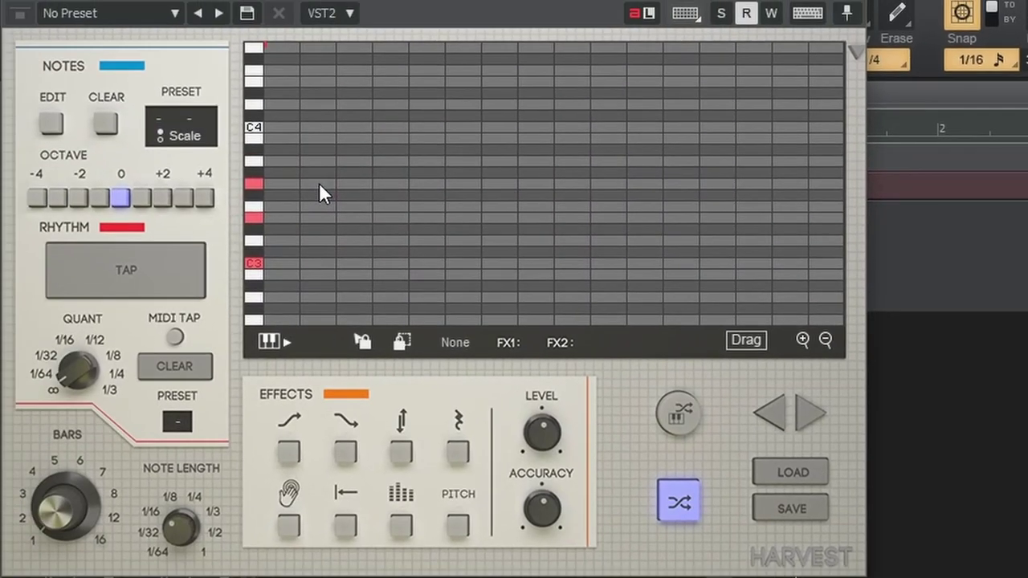
click(178, 412)
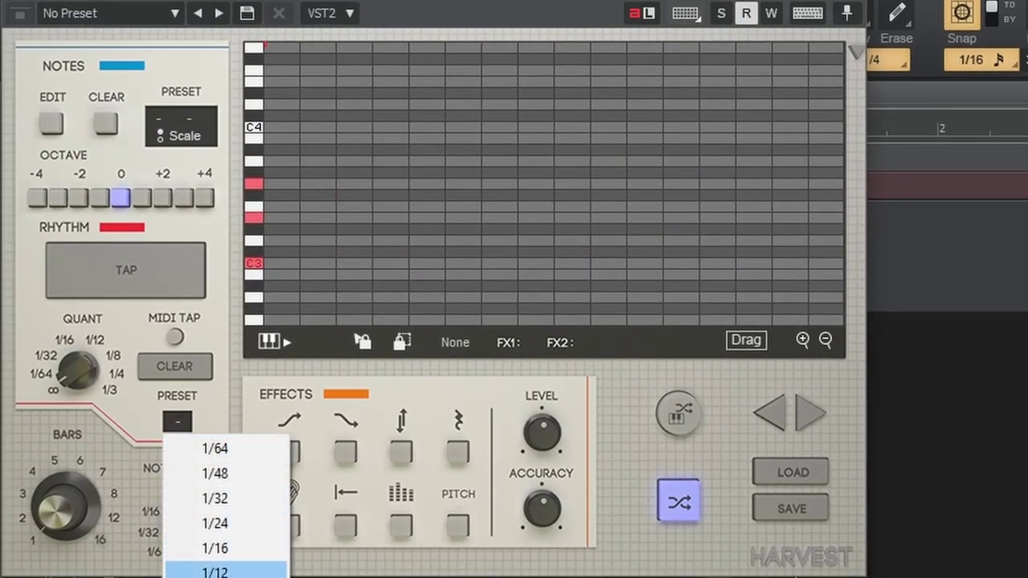
click(201, 577)
click(266, 343)
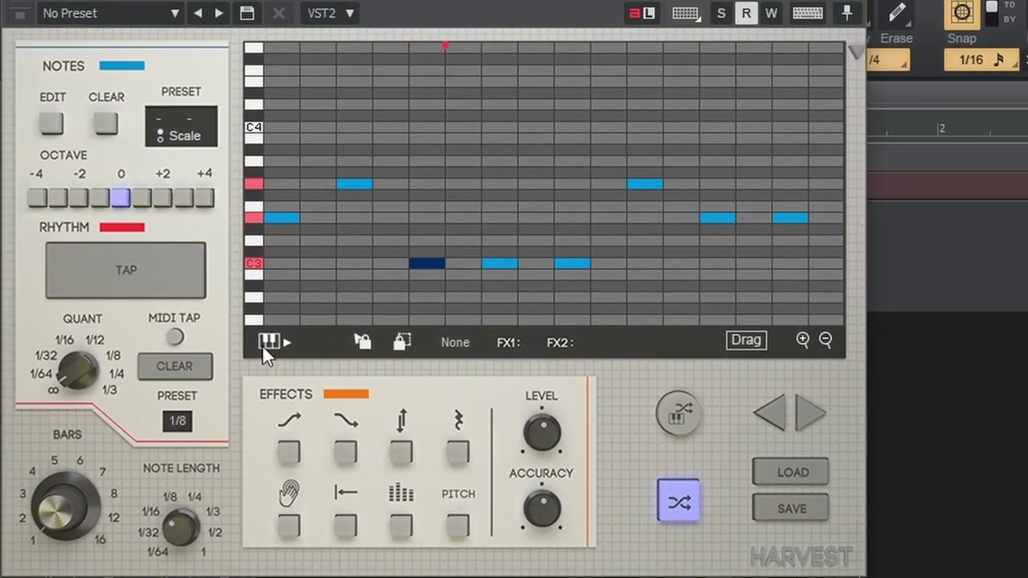
- Clear Harvest's rhythm, use MIDI Tap for a new pattern, and place that pattern on the 4Front Piano Module track
click(189, 369)
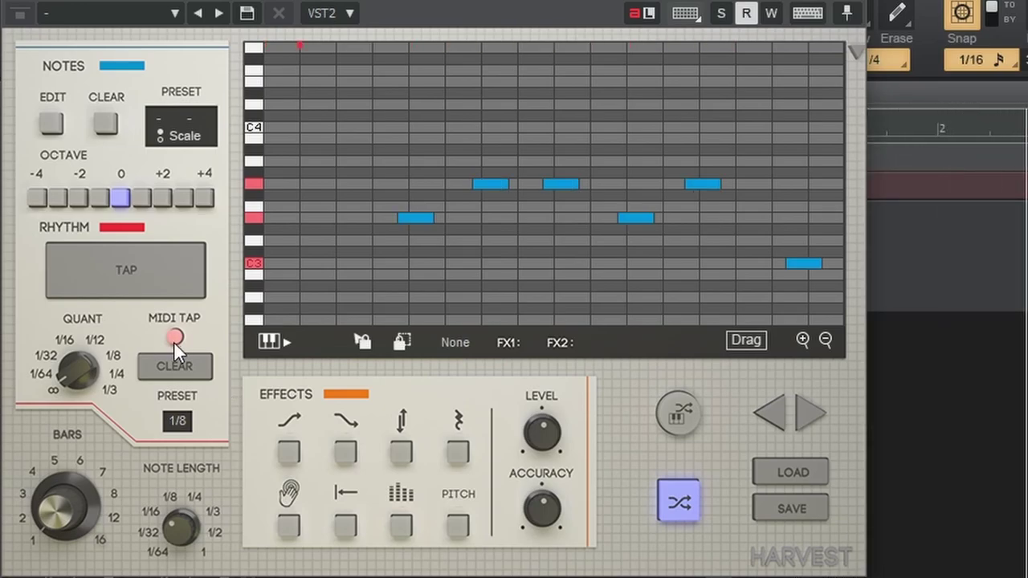
drag(391, 13, 592, 468)
drag(873, 562, 745, 257)
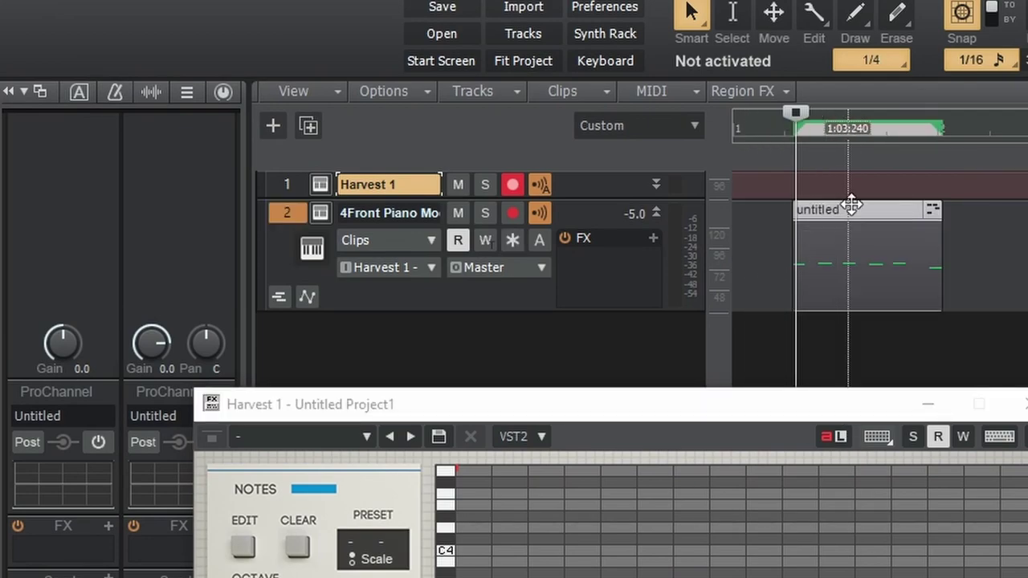
click(951, 376)
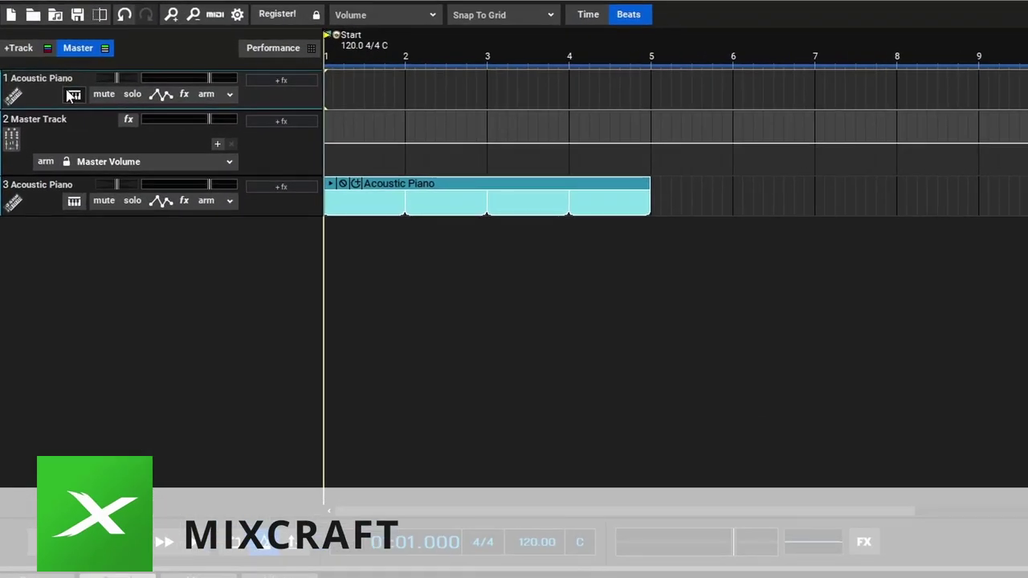
- Switch to Mixcraft and replace Track 1's Acoustic Piano with Harvest, adding 4Front Piano x64 as the second synth
click(50, 84)
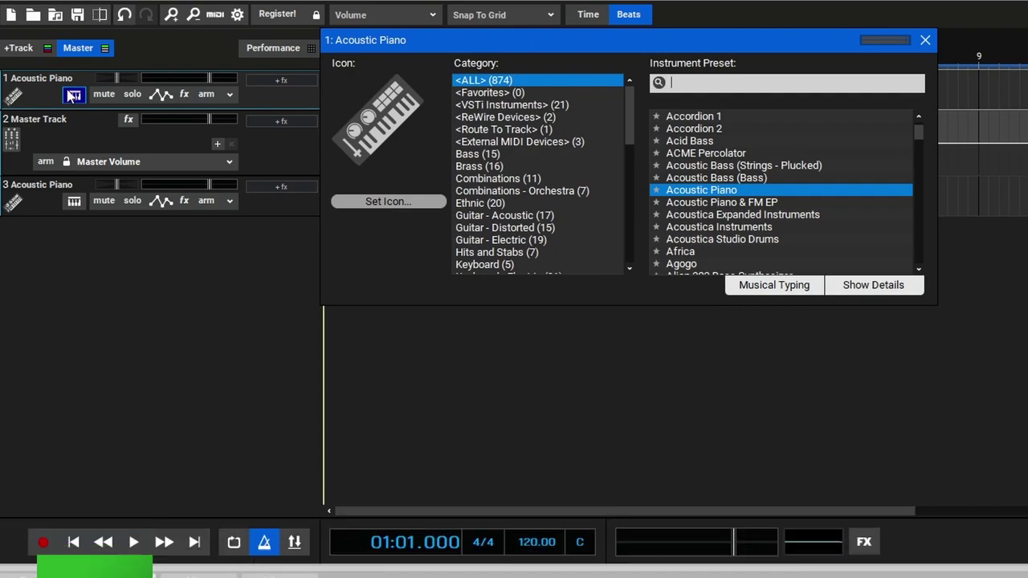
text(harve)
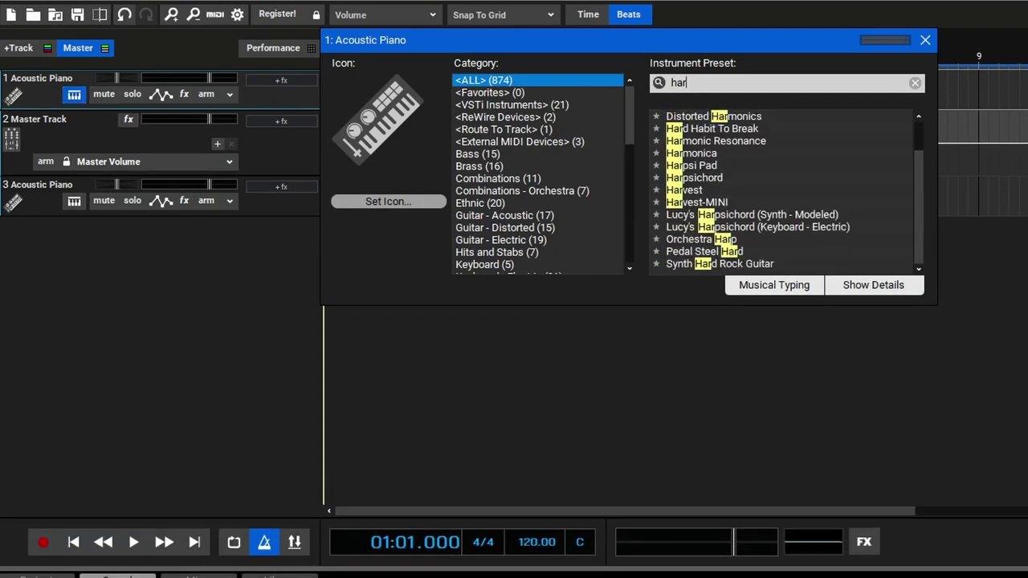
double_click(680, 119)
drag(676, 147, 890, 119)
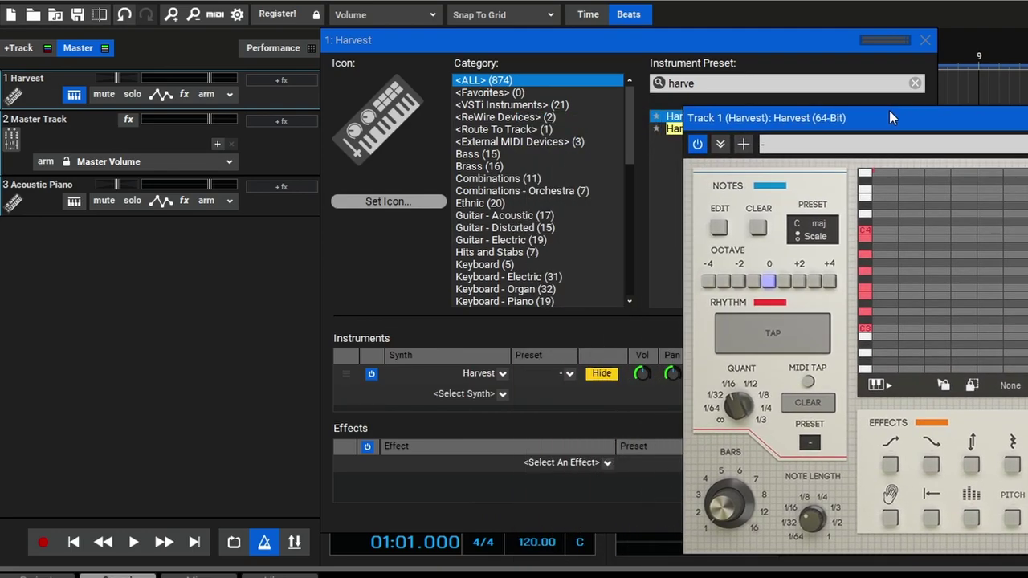
click(503, 394)
click(475, 457)
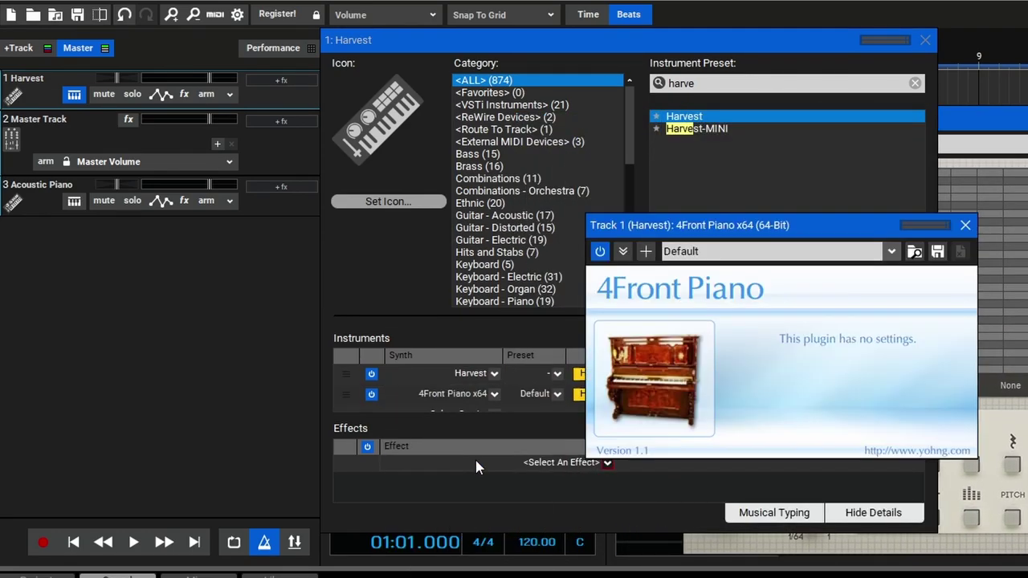
- Bring Track 1's Harvest window forward and generate a pattern with the 1/8 rhythm preset
click(987, 122)
click(734, 428)
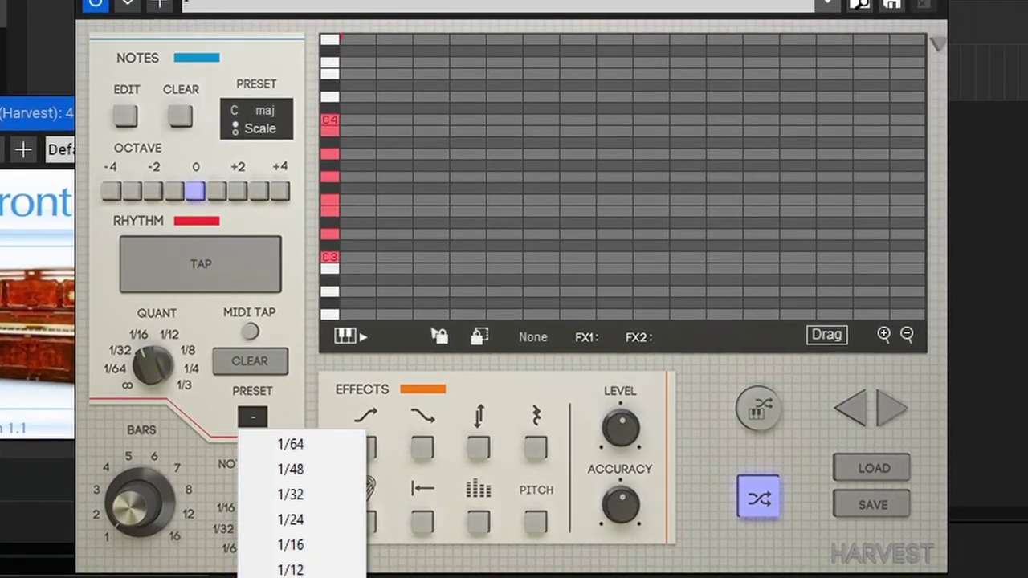
click(291, 577)
- Return from Track 1's instrument list to Harvest, use MIDI Tap for a new pattern, and place it at the start of Track 1
click(16, 498)
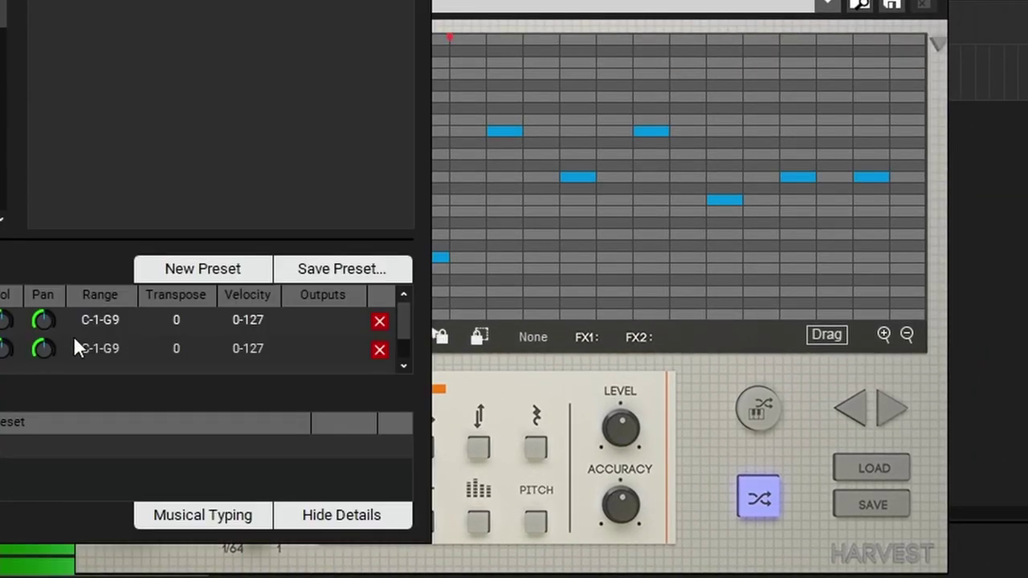
click(643, 3)
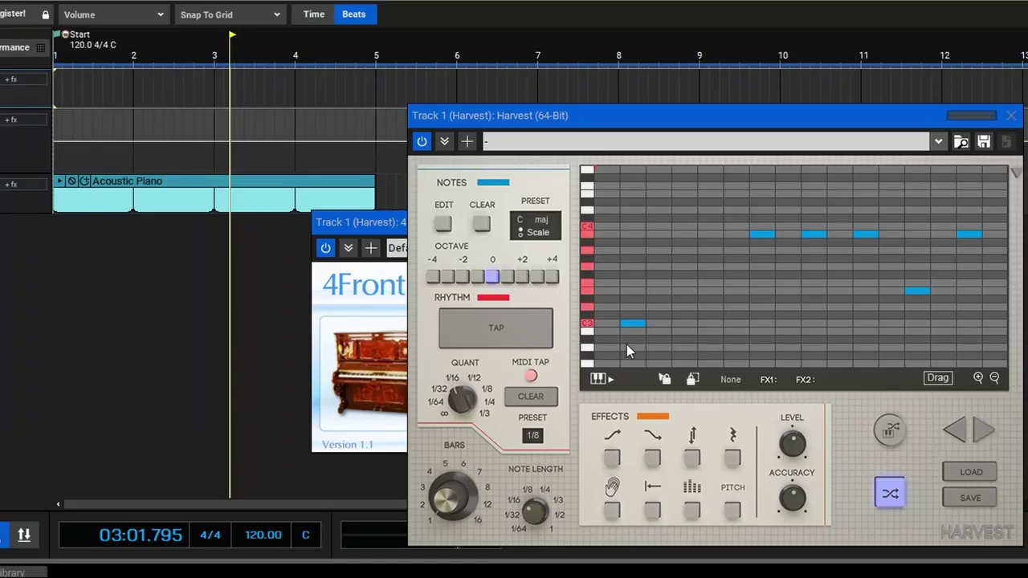
drag(935, 378, 57, 87)
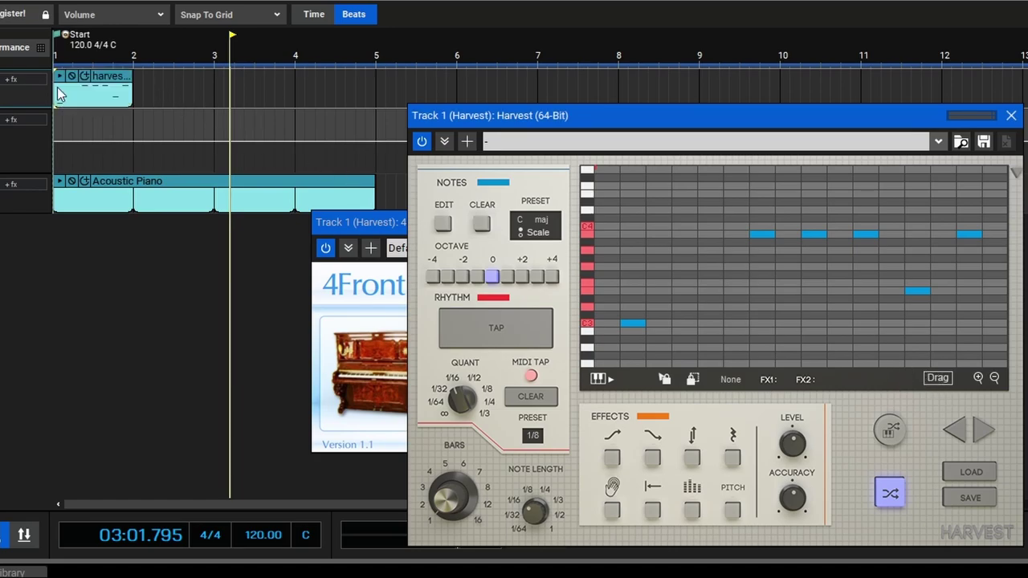
click(119, 84)
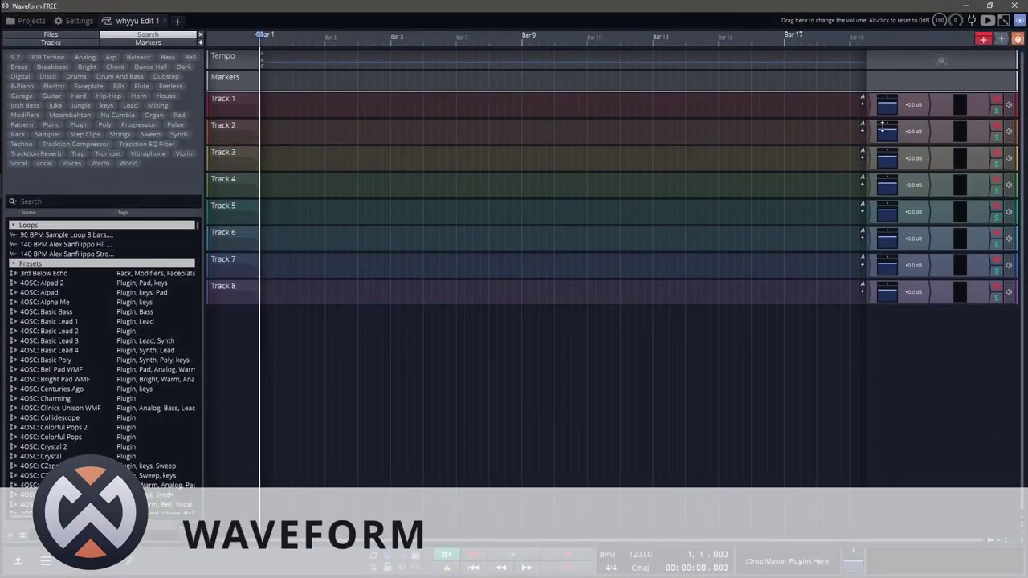
- Switch to Waveform and add the Harvest plugin to Track 1
right_click(882, 126)
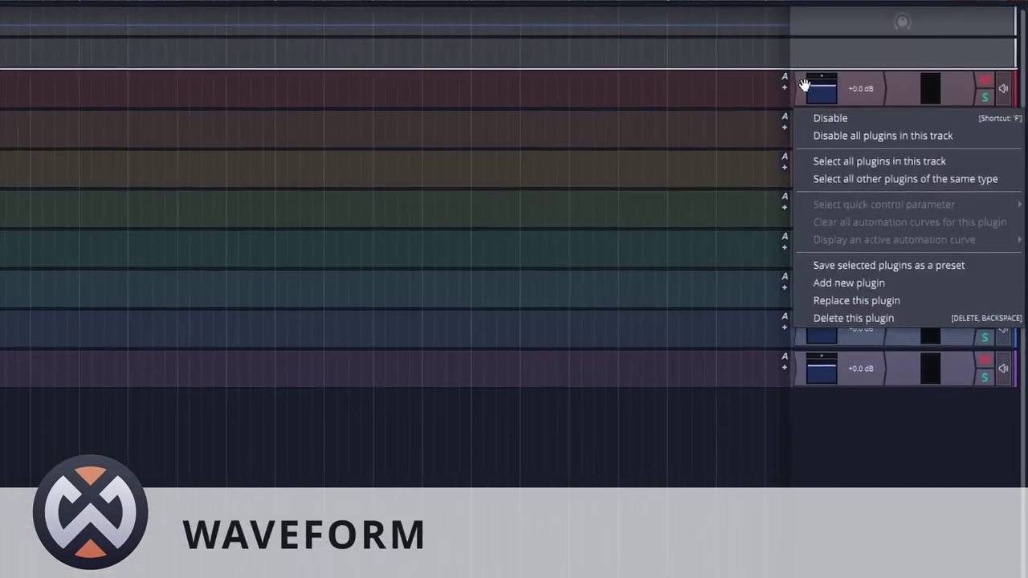
click(907, 235)
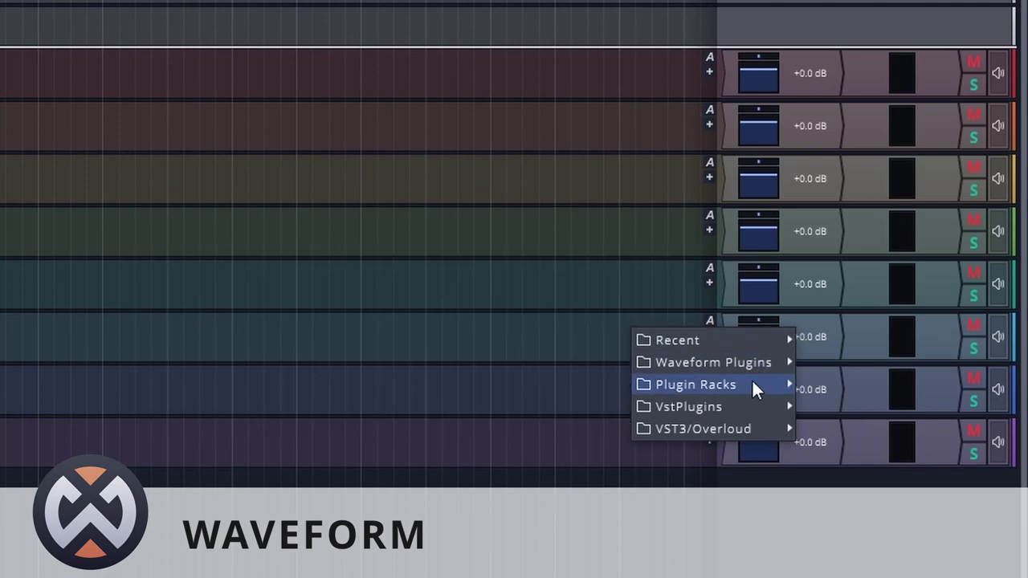
mouse_move(739, 405)
click(855, 514)
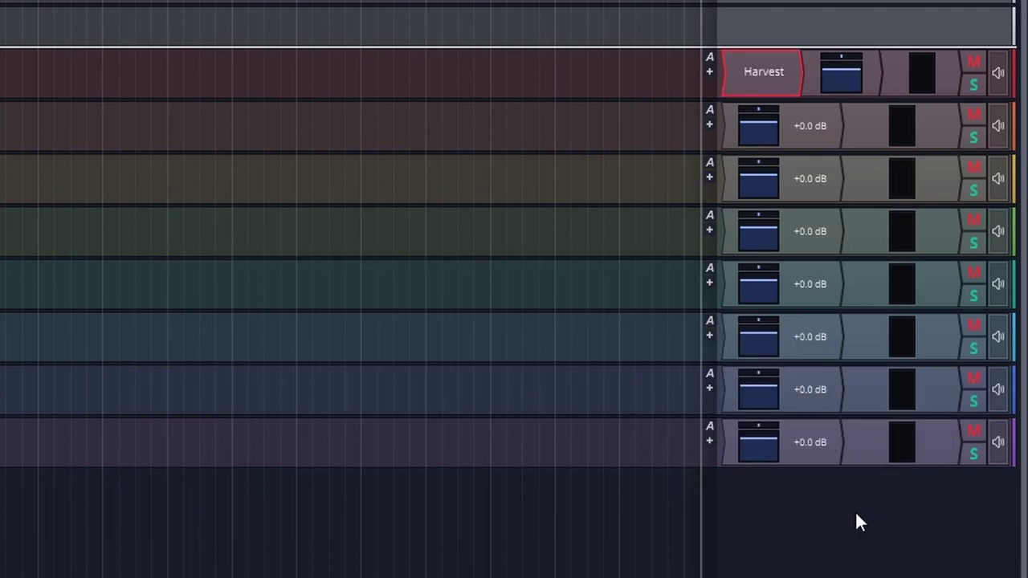
- Add the 4Front Piano x64 plugin to Track 2
right_click(808, 126)
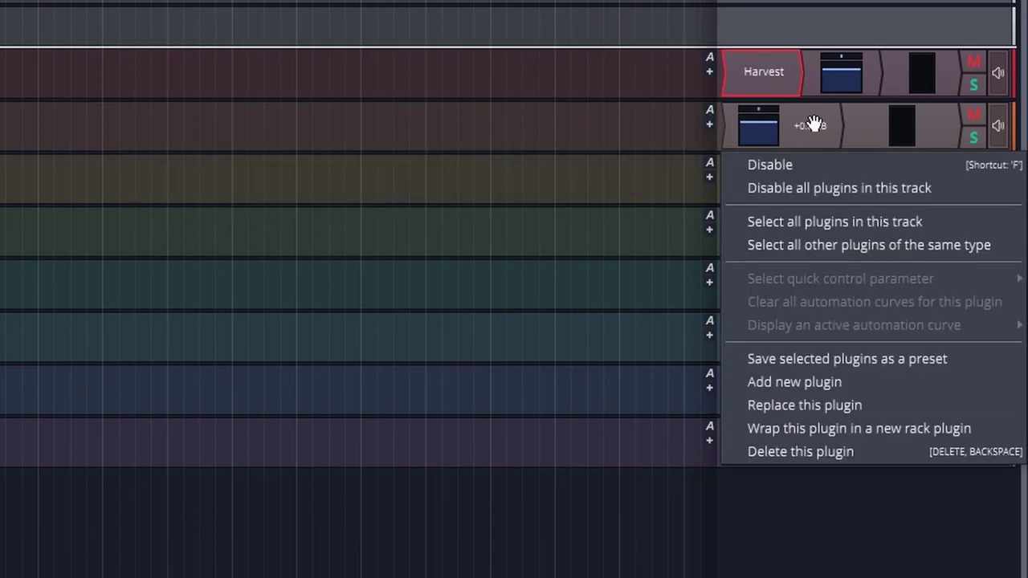
click(806, 383)
mouse_move(734, 465)
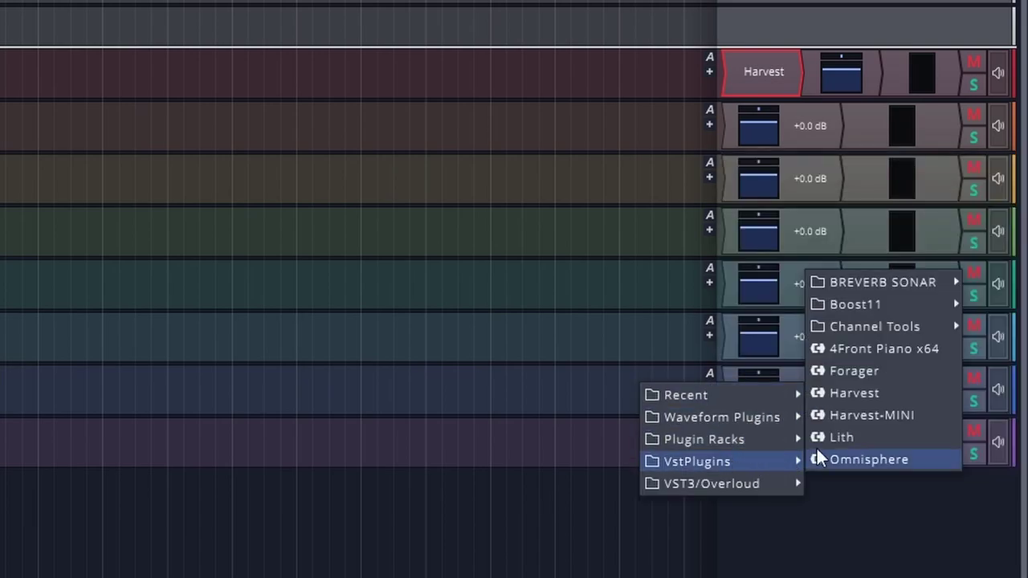
click(861, 348)
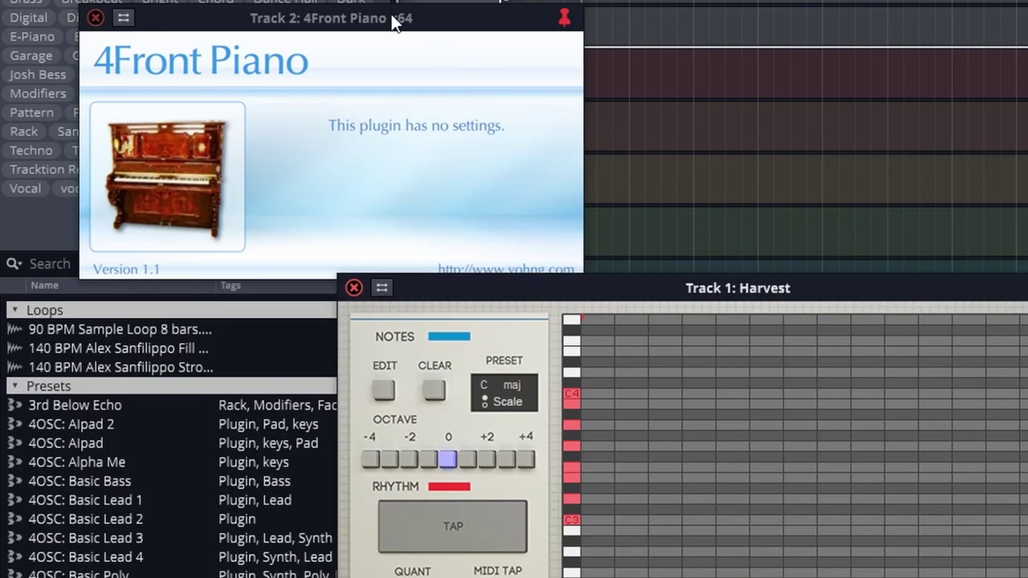
- Move the 4Front Piano window away from the track headers and set Track 2's input to the MIDI of Track 1
drag(394, 16, 344, 339)
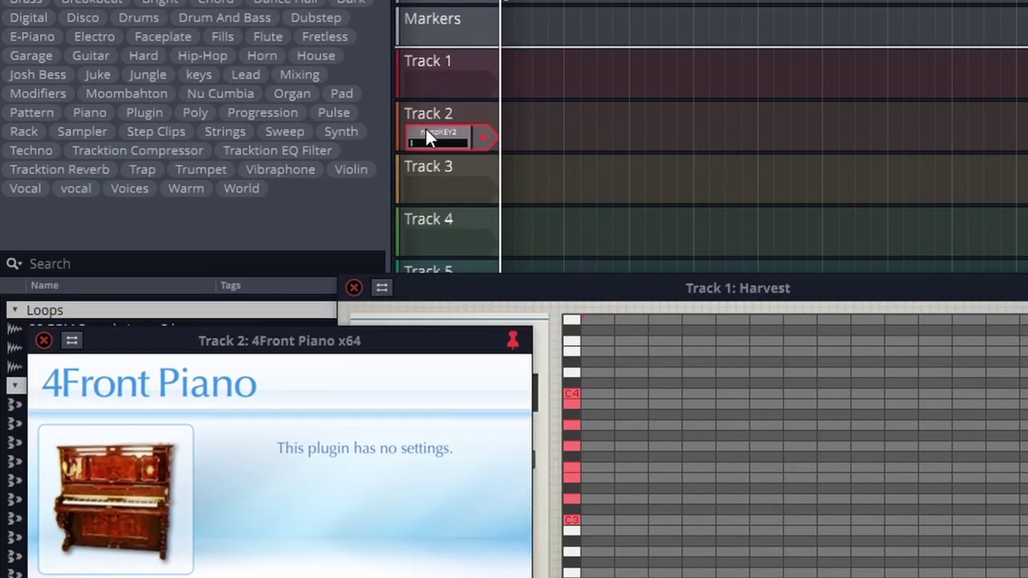
click(426, 130)
mouse_move(475, 328)
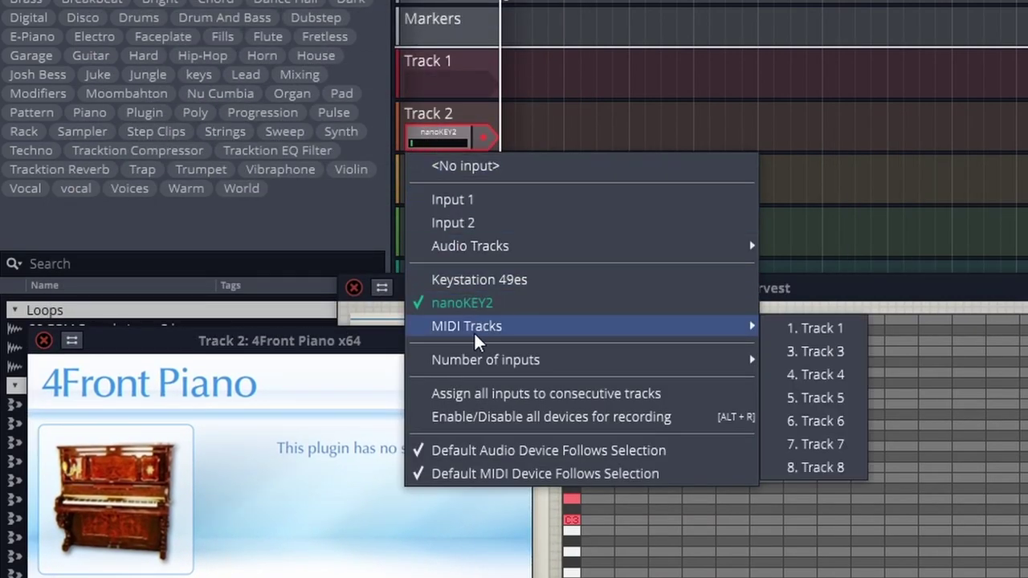
click(800, 329)
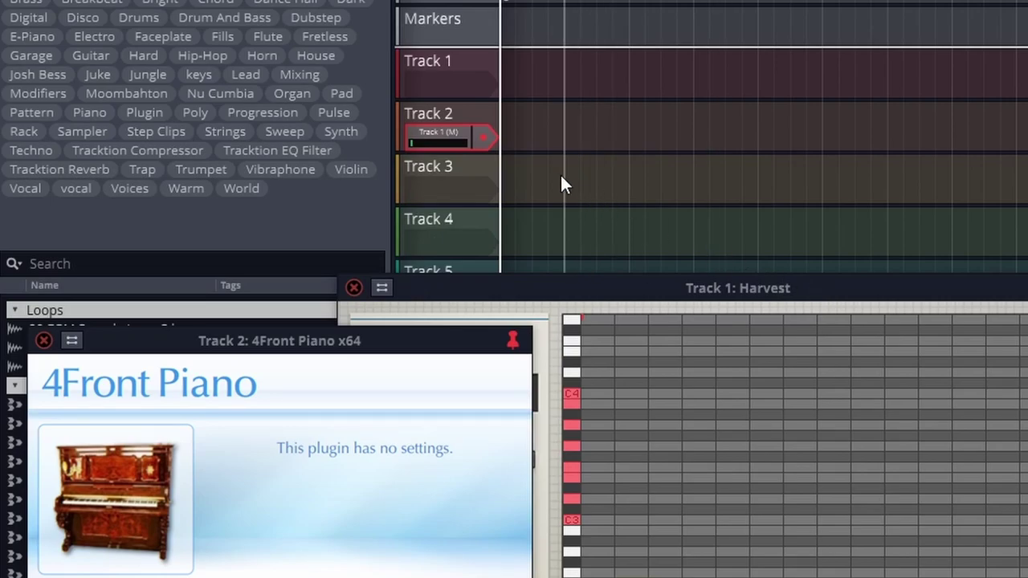
- Set Track 1's input to Keystation 49es and enable recording on Tracks 1 and 2
click(438, 81)
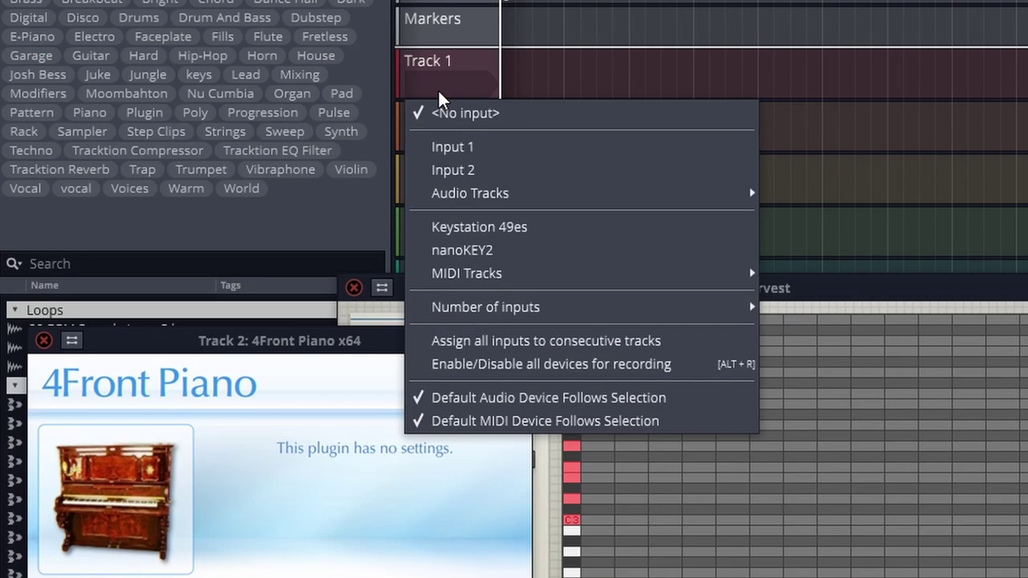
click(450, 227)
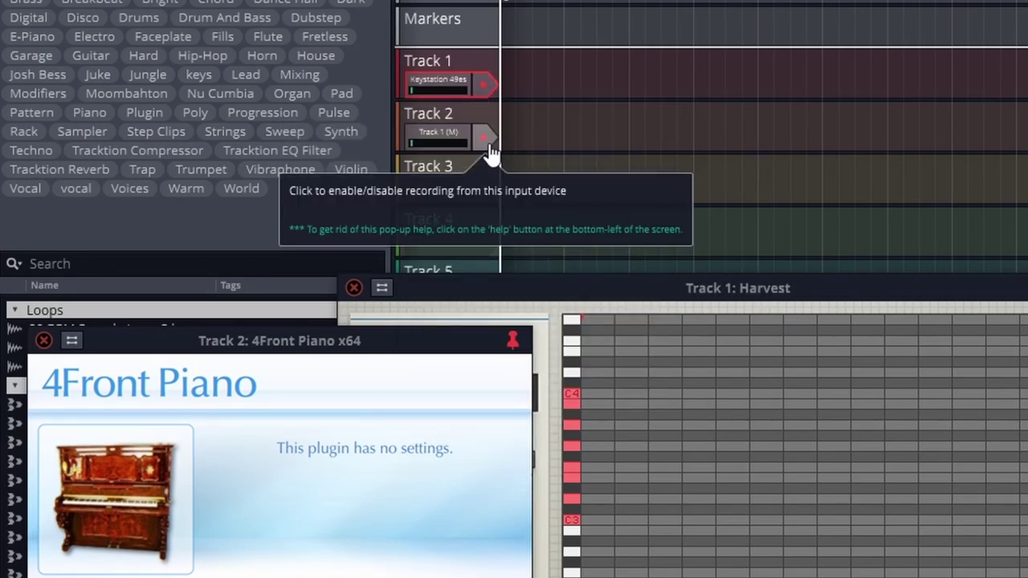
click(487, 144)
click(484, 88)
- Move Track 1's Harvest window clear of the track headers and generate a pattern with the 1/8 rhythm preset
drag(684, 295, 939, 215)
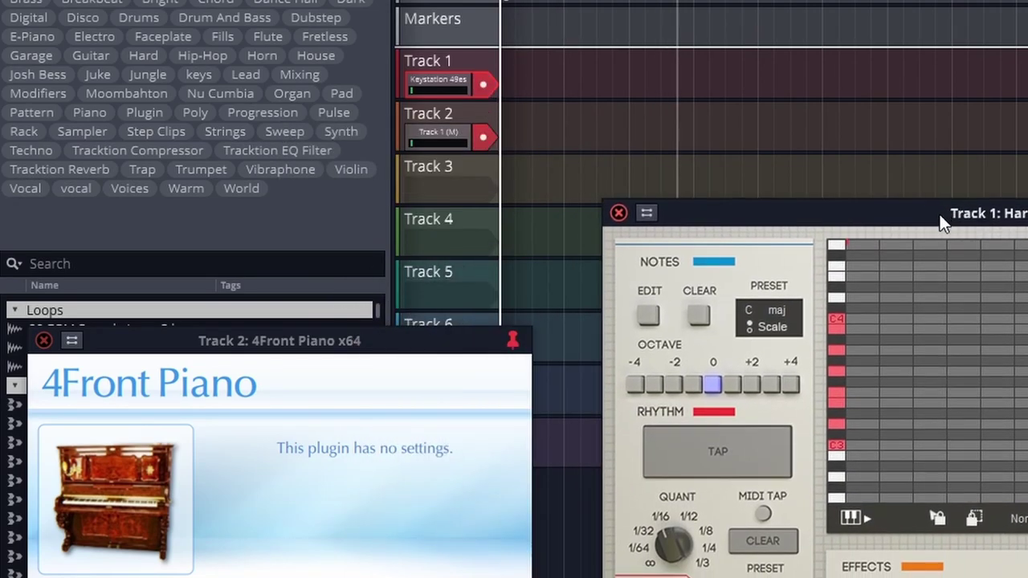
click(652, 552)
click(294, 576)
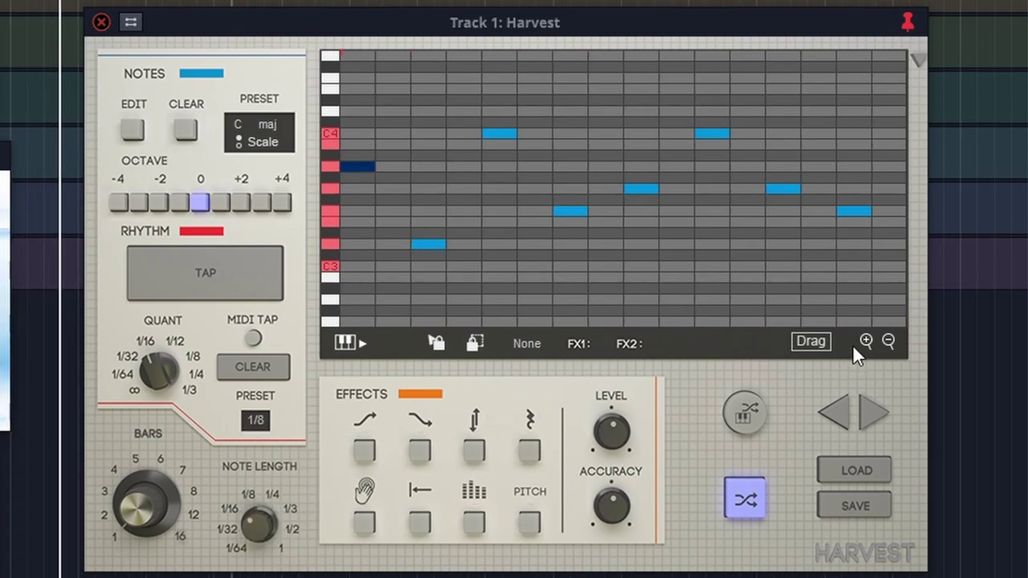
- Clear Harvest's rhythm, use MIDI Tap for a new pattern, and place it at the start of Track 2
click(270, 369)
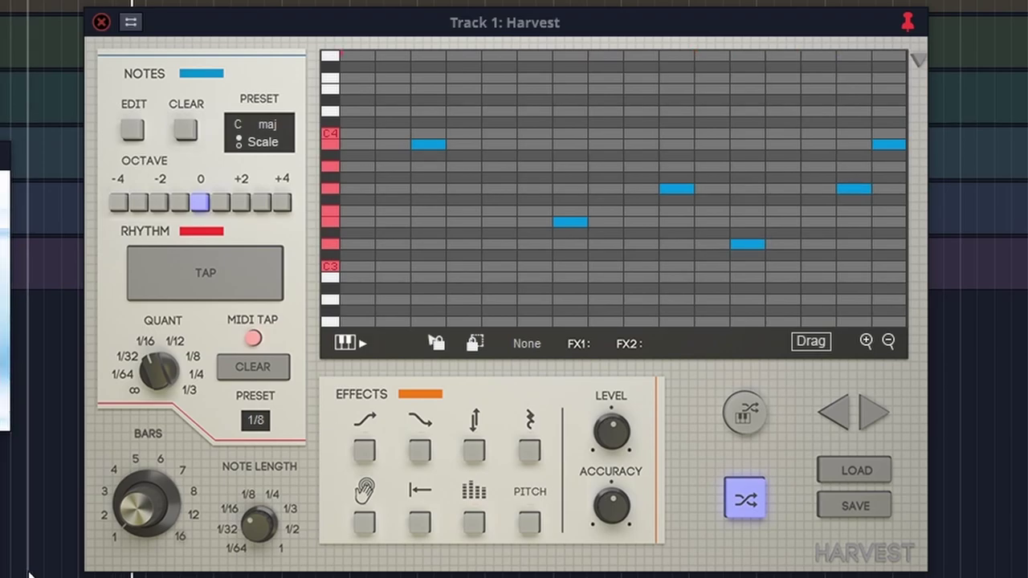
drag(807, 343, 149, 183)
- Open Track 2's new clip in the MIDI editor and move the Harvest window aside to examine its notes
click(213, 159)
double_click(203, 158)
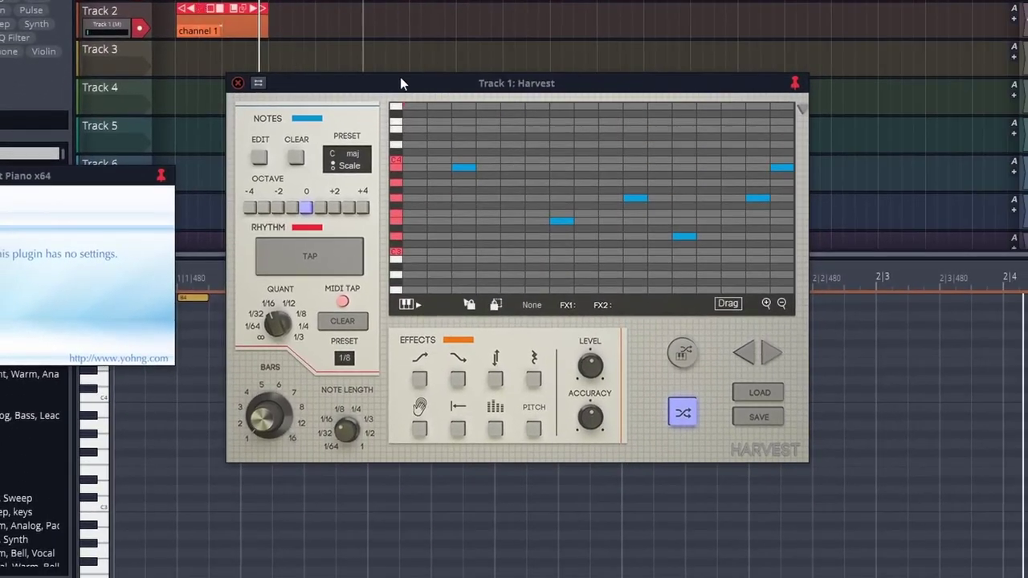
drag(631, 267, 639, 169)
drag(504, 20, 513, 0)
scroll(450, 426, up, 3)
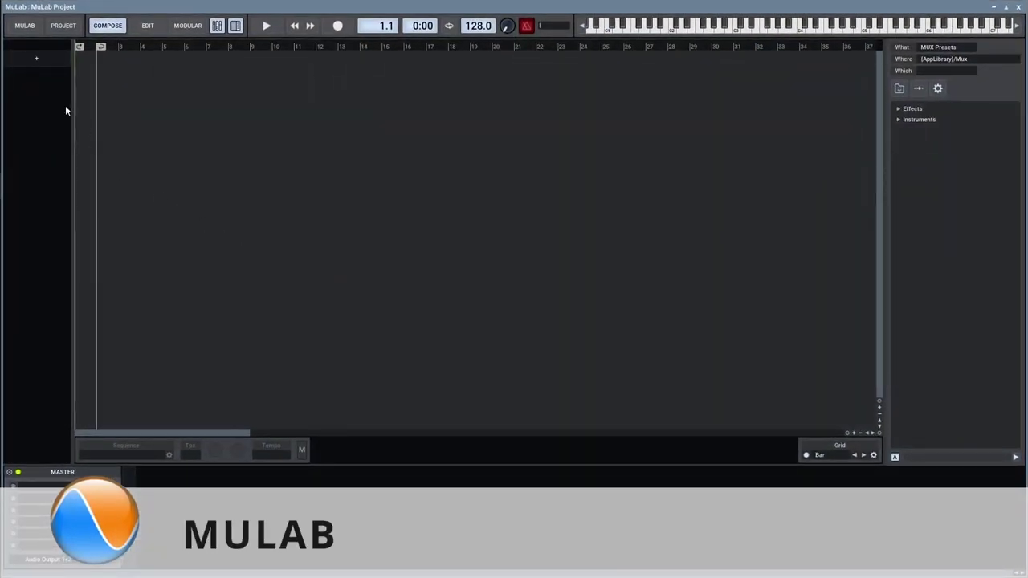
- Switch to MuLab and add a new track with the Harvest VST as its instrument
click(36, 62)
click(41, 63)
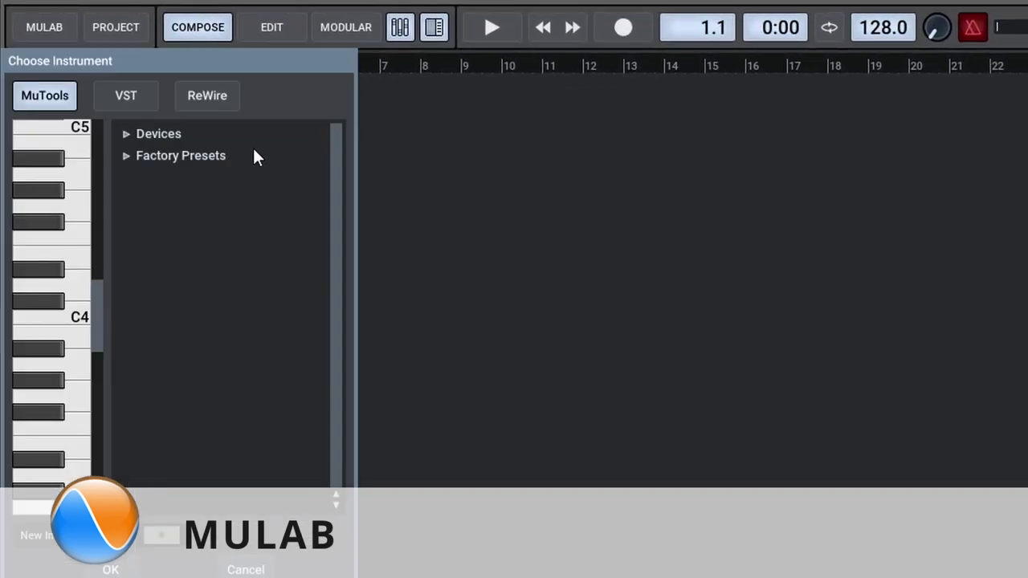
click(128, 96)
double_click(36, 175)
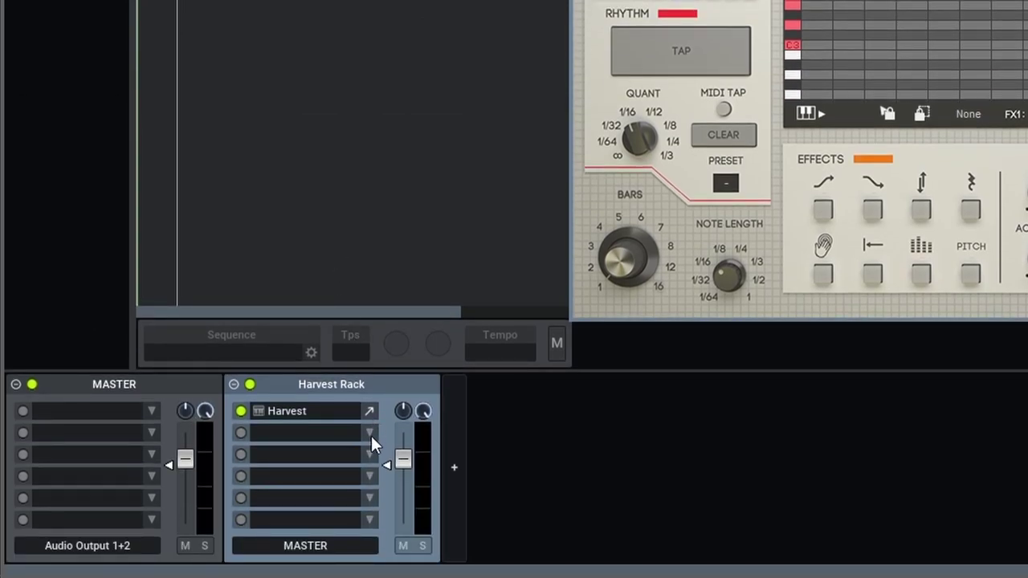
- Add the 4Front Piano x64 VST to the slot below Harvest in the Harvest Rack
click(370, 434)
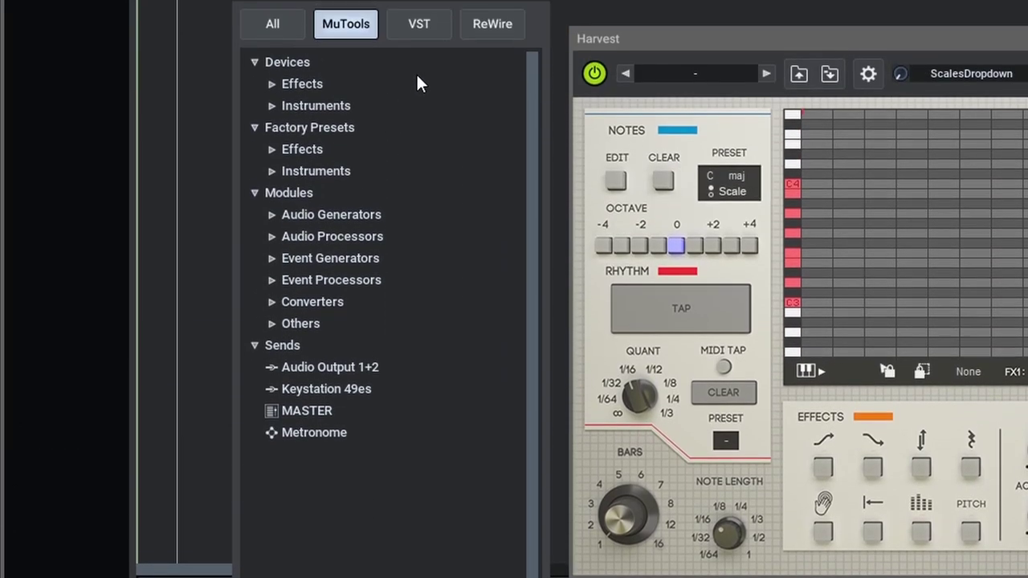
click(400, 64)
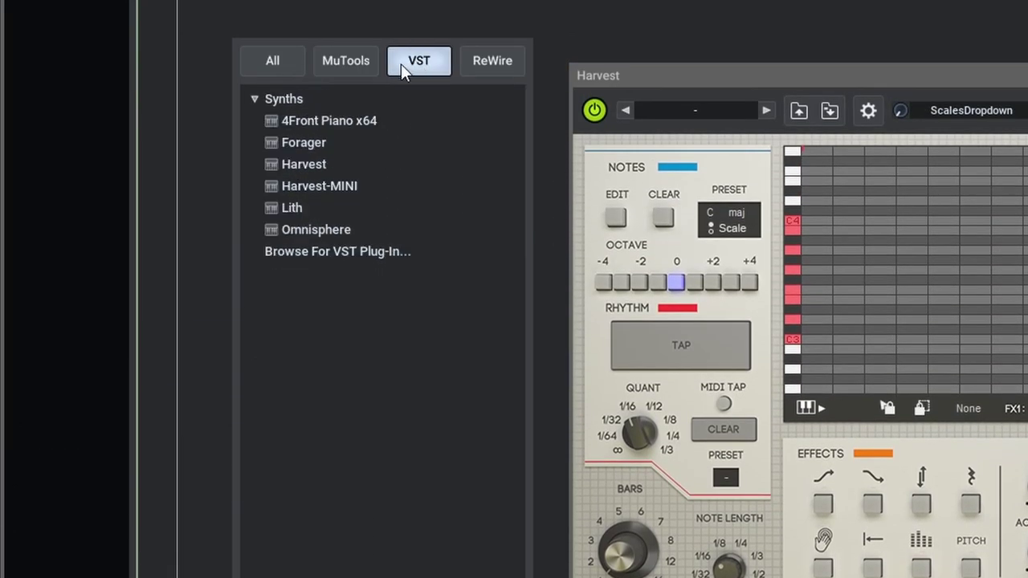
double_click(315, 124)
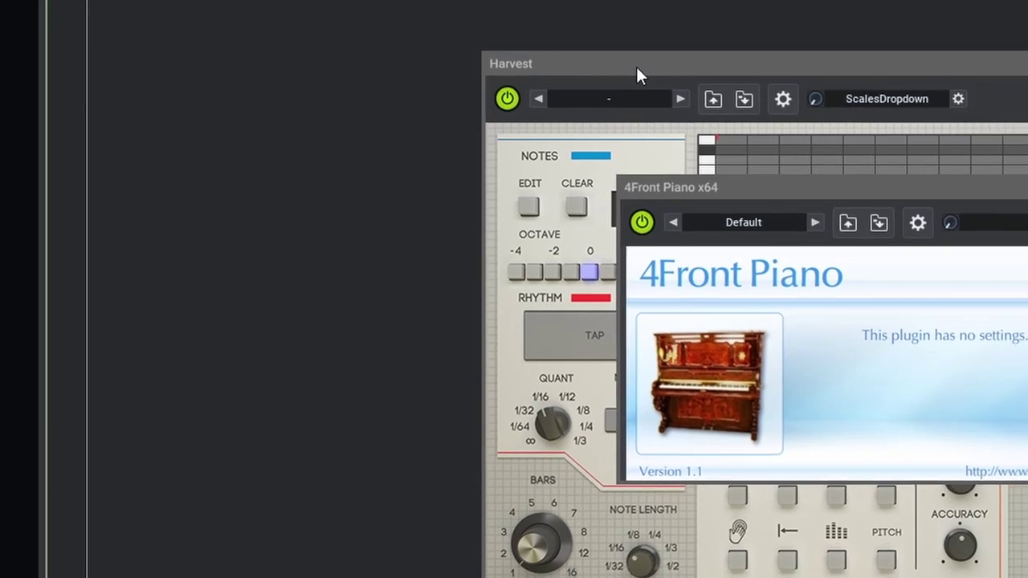
- Bring the Harvest window forward, choose the 1/8 rhythm preset, and play the generated pattern briefly
click(727, 77)
click(282, 432)
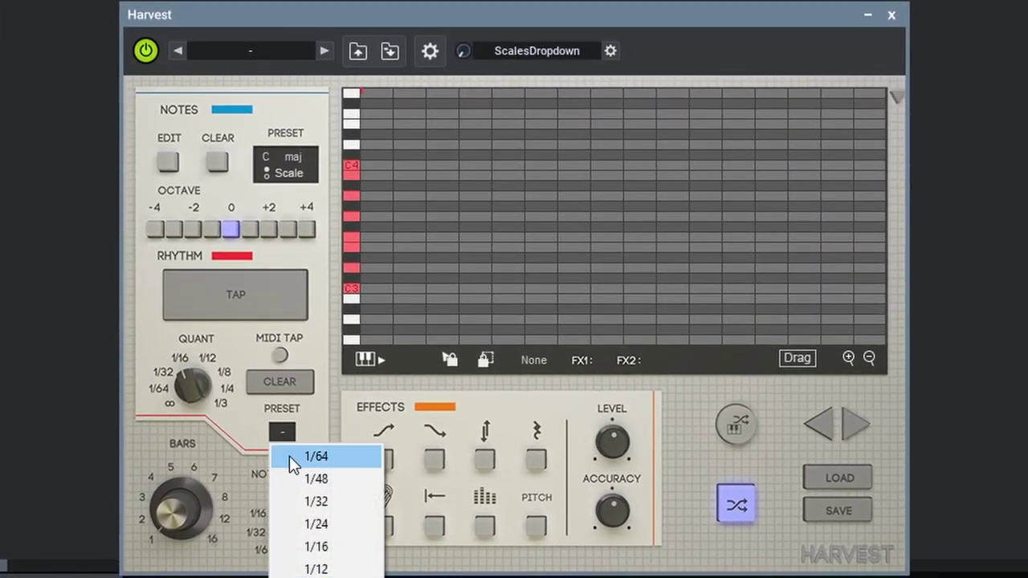
click(316, 577)
key(space)
key(space)
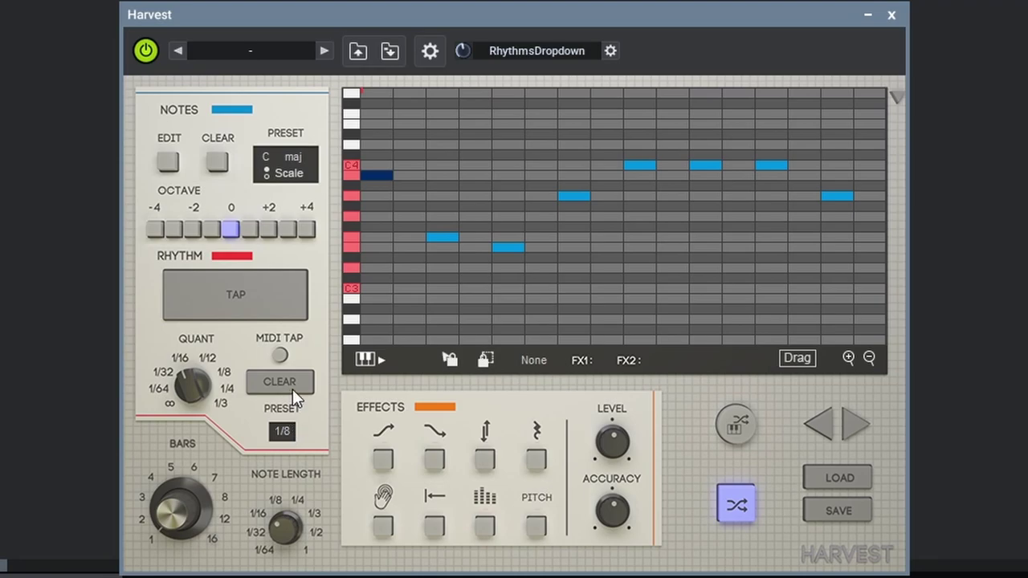
- Clear Harvest's rhythm and use MIDI Tap to enter a new pattern
click(292, 384)
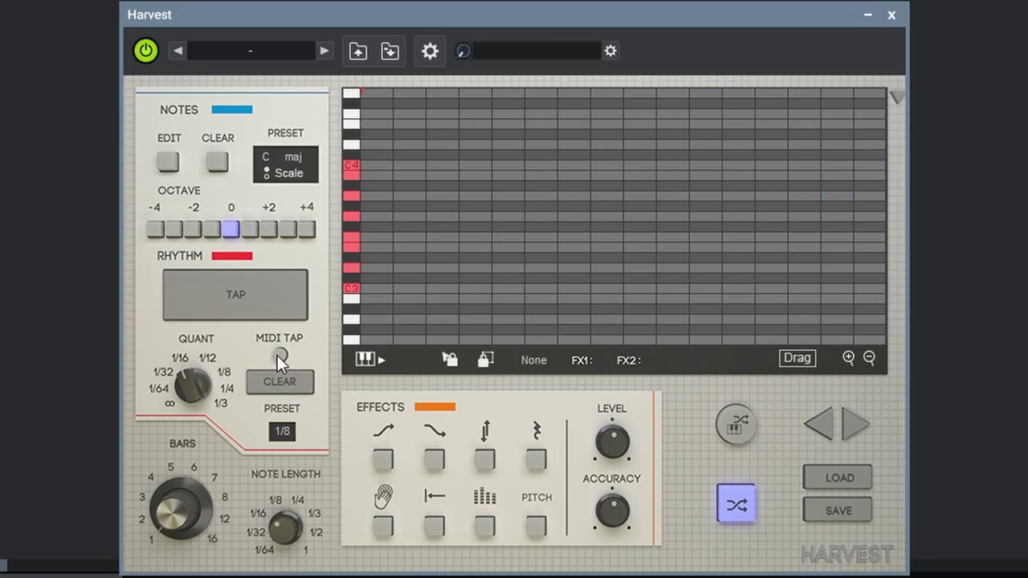
click(278, 356)
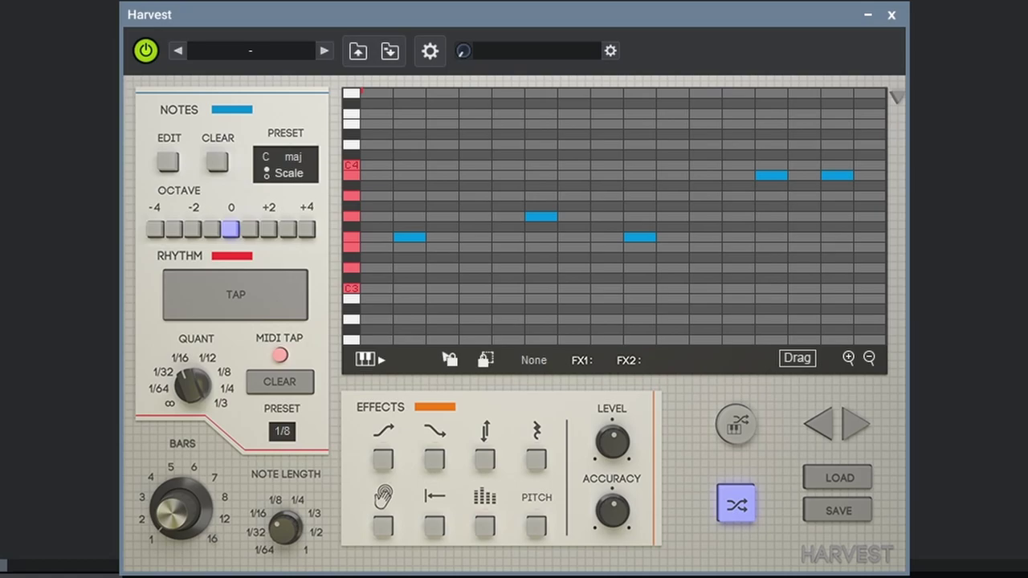
- Place Harvest's tapped pattern at bar 1 of the Harvest Rack track and open it in the note editor
click(797, 359)
drag(812, 362, 371, 254)
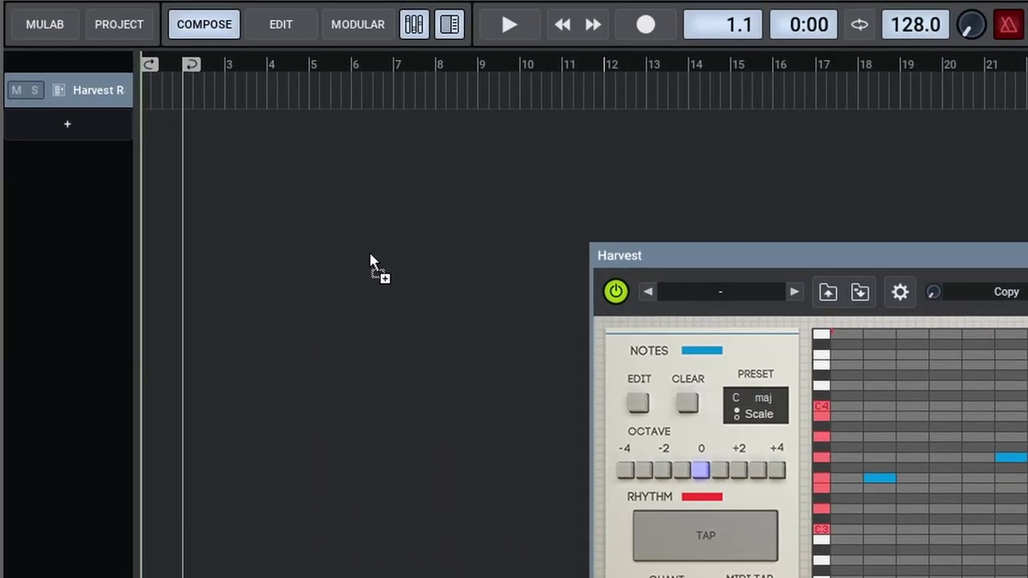
drag(149, 92, 150, 92)
double_click(157, 90)
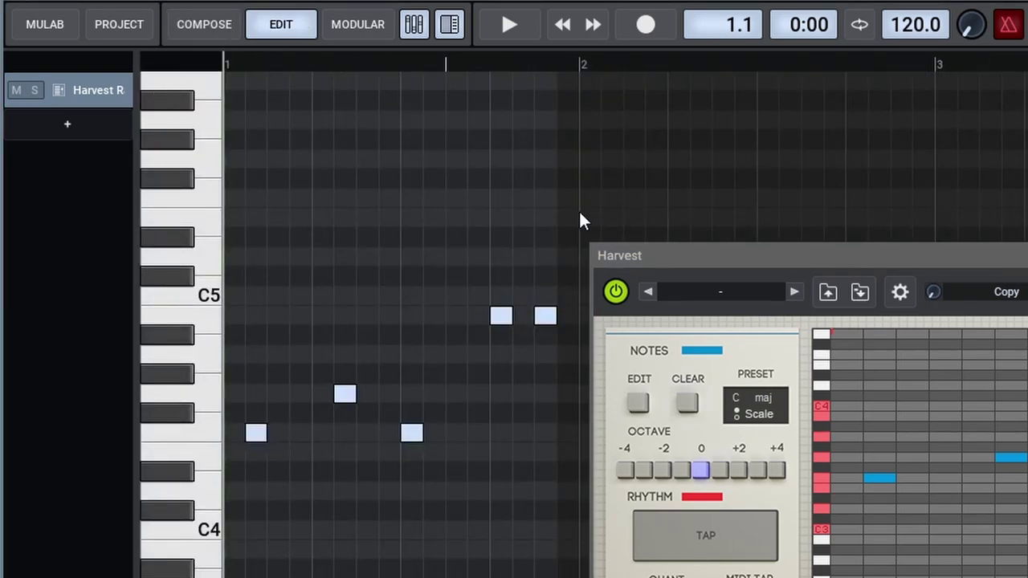